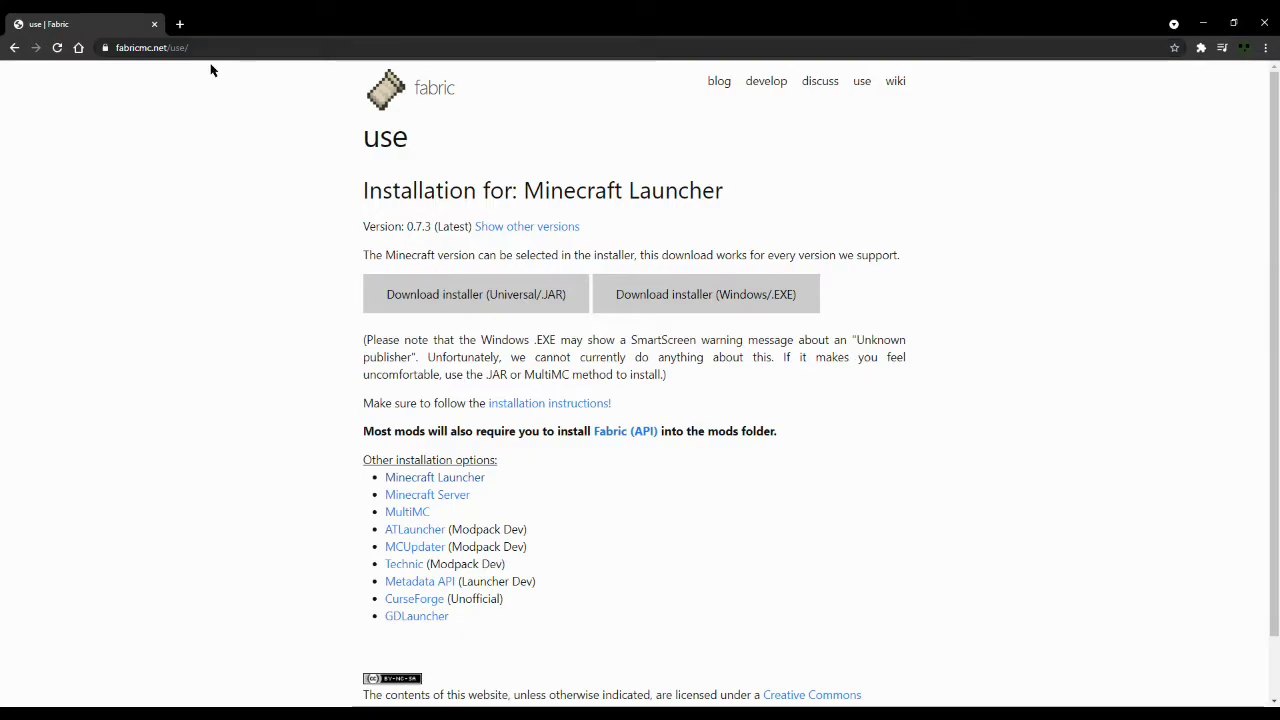
Step: Download the Universal/.JAR version of the Fabric installer and open the downloaded file
left_click(571, 309)
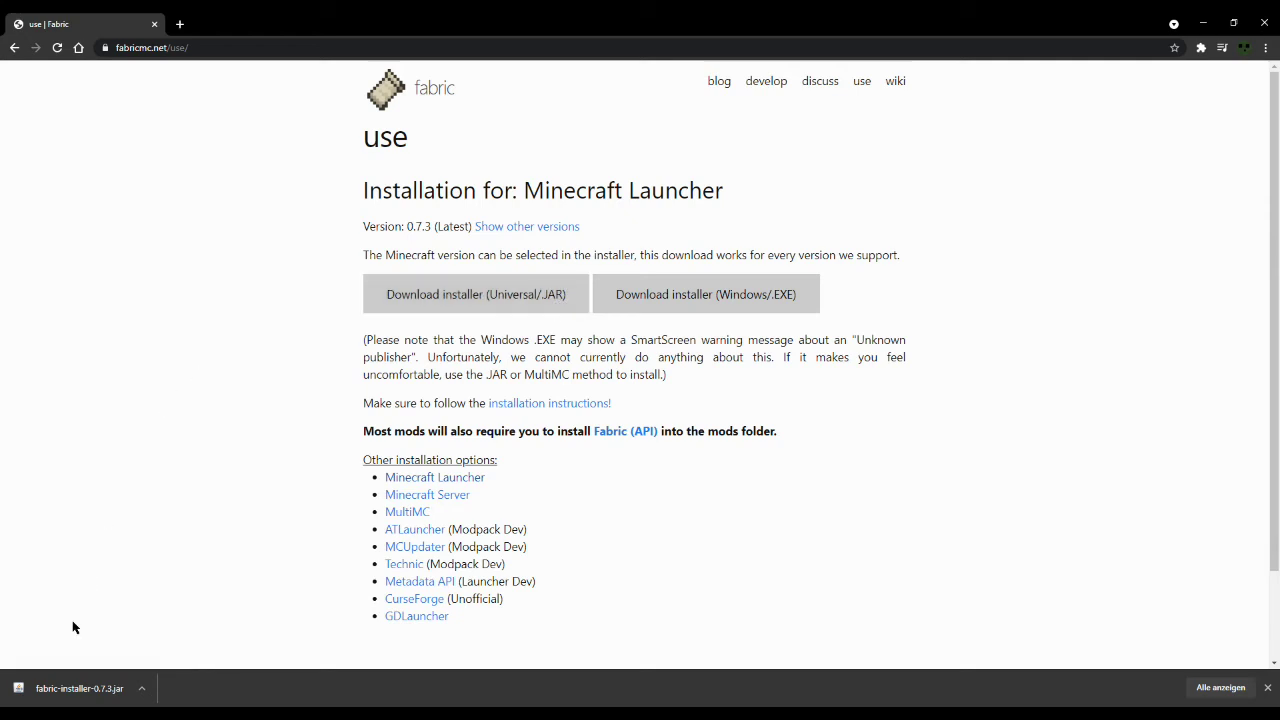
left_click(87, 685)
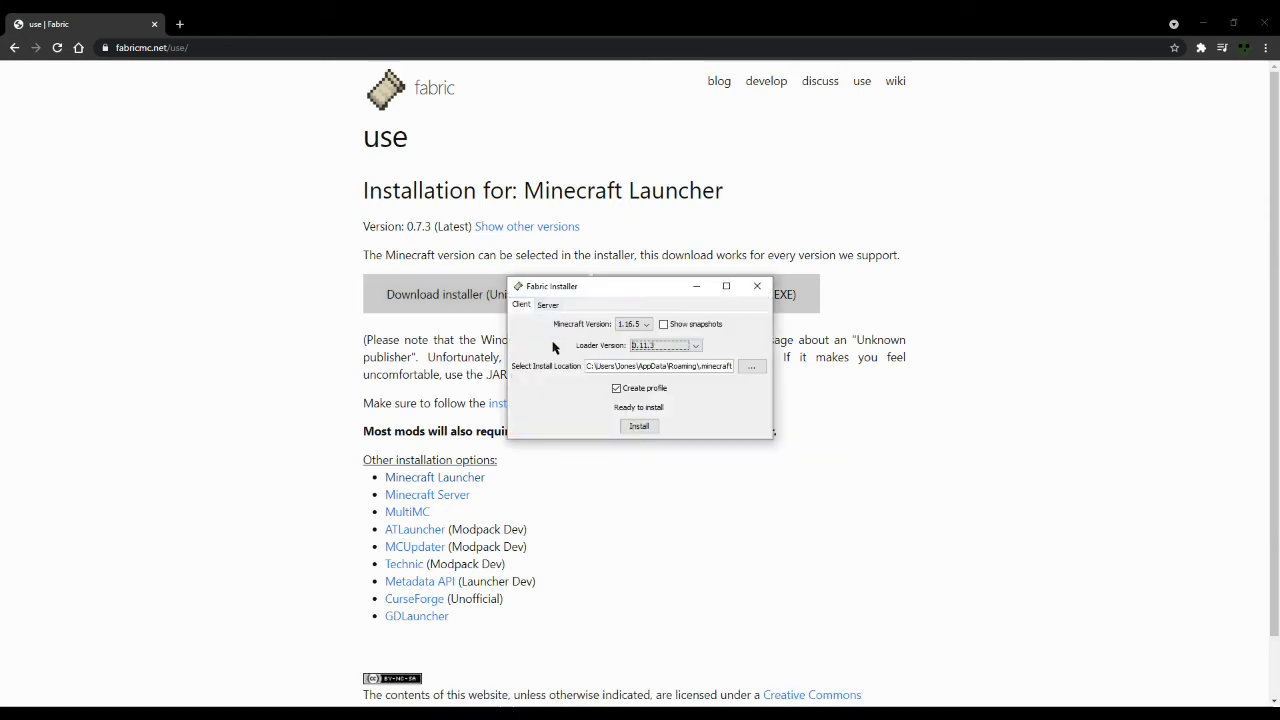
Step: Install the Fabric server for Minecraft 1.16.5 with loader 0.11.3 in Downloads, including the official Minecraft server jar
left_click(548, 306)
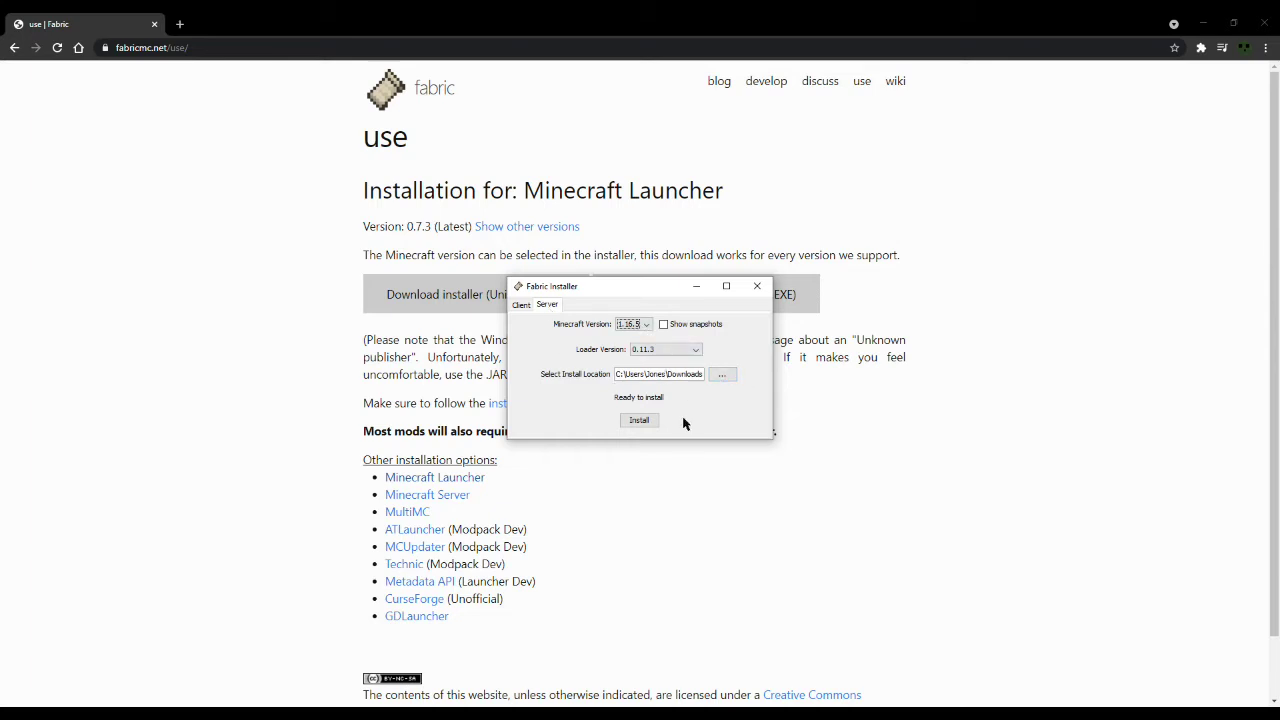
left_click(655, 424)
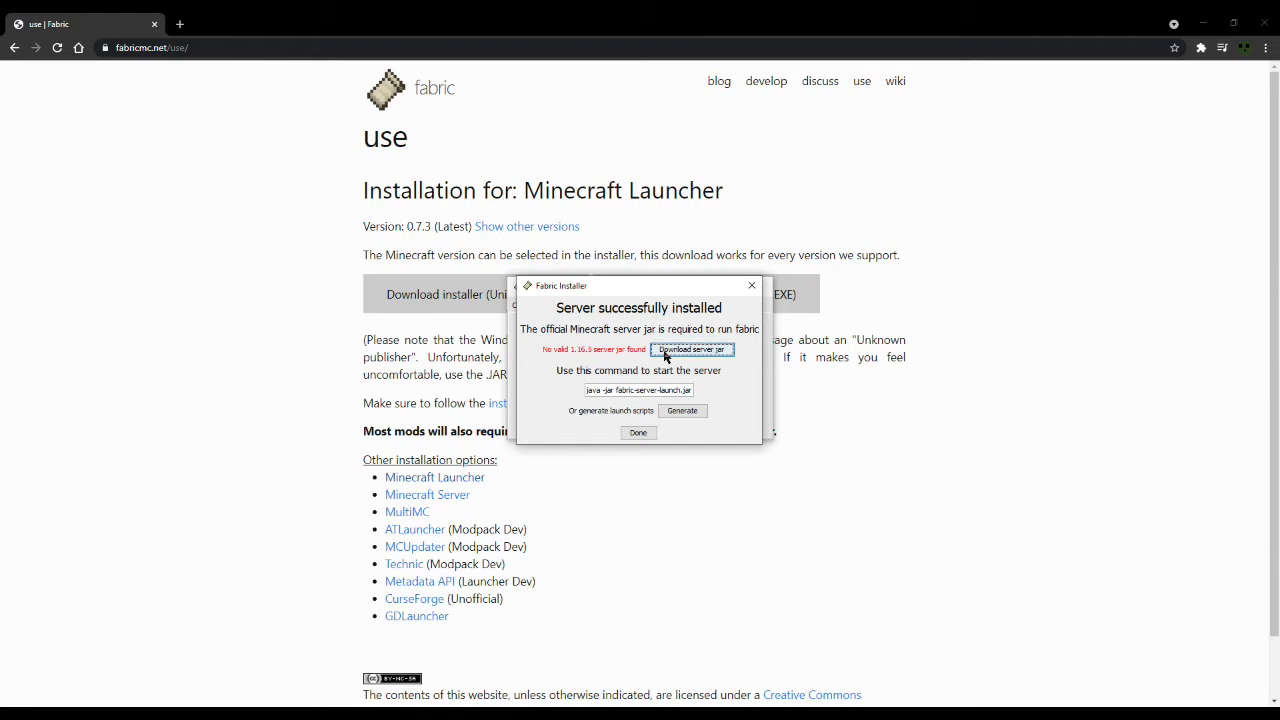
left_click_drag(590, 292, 591, 289)
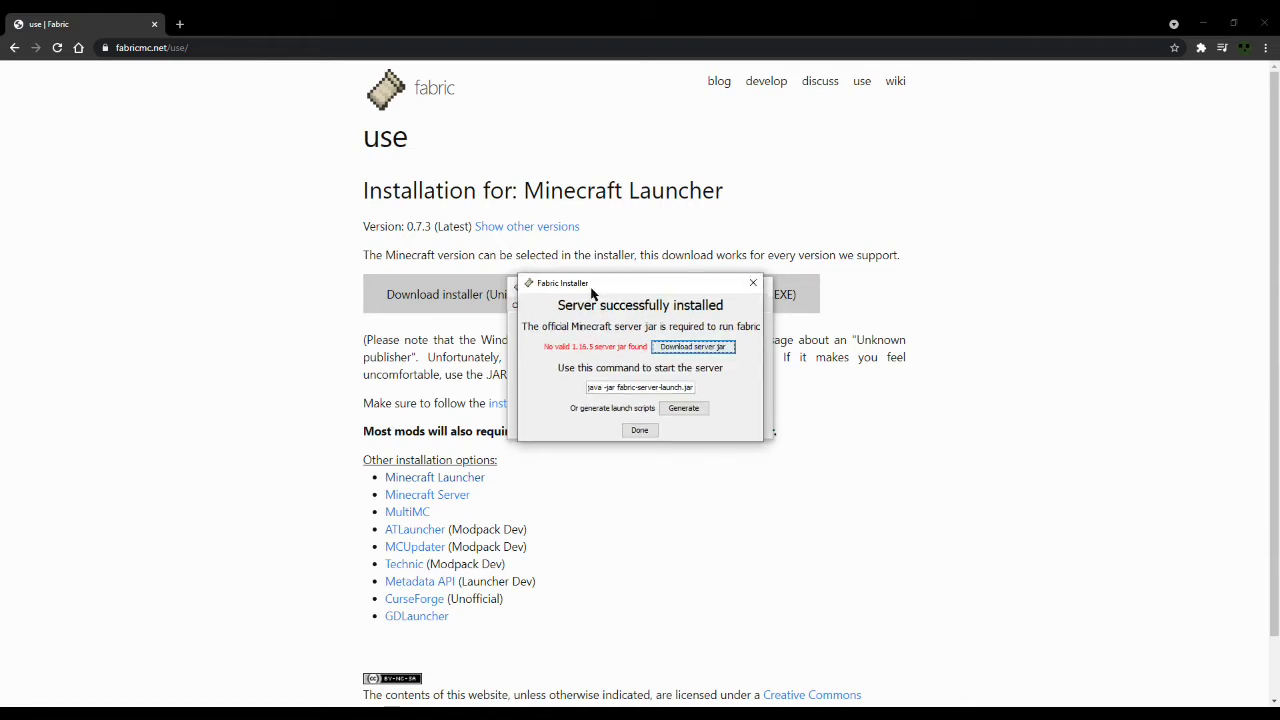
left_click(688, 350)
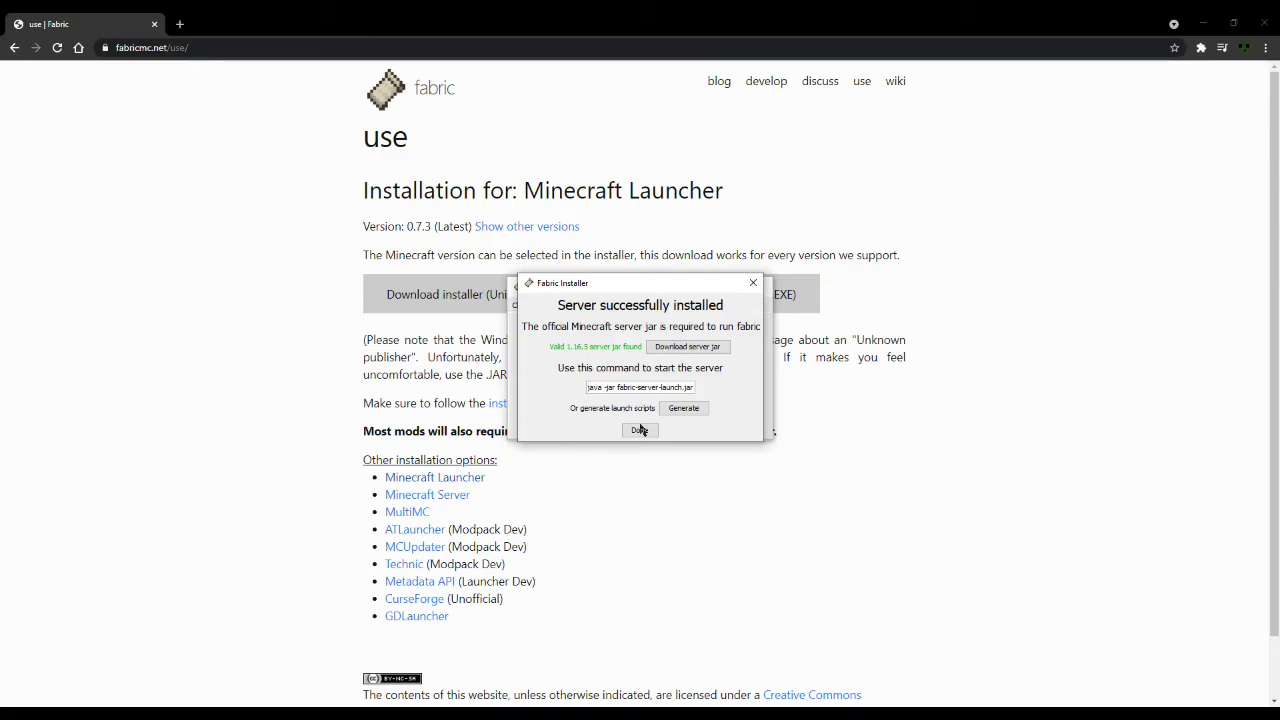
left_click(639, 430)
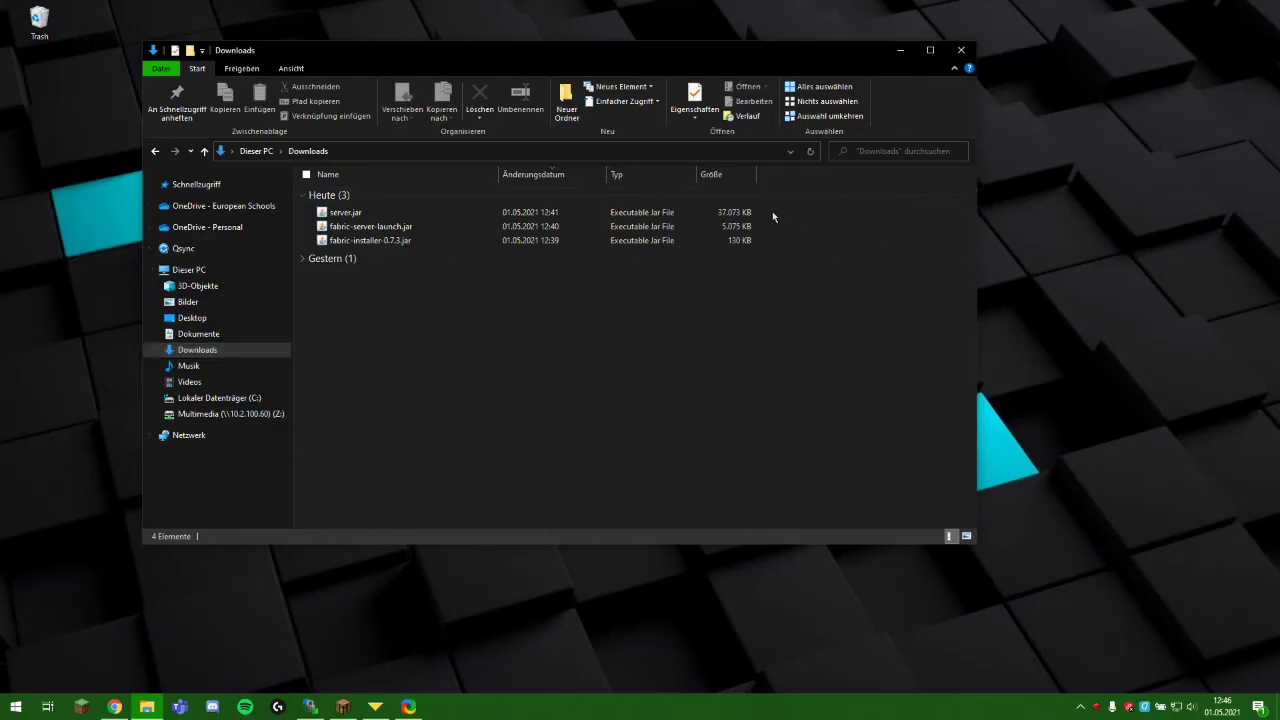
left_click_drag(772, 214, 708, 244)
left_click(708, 244)
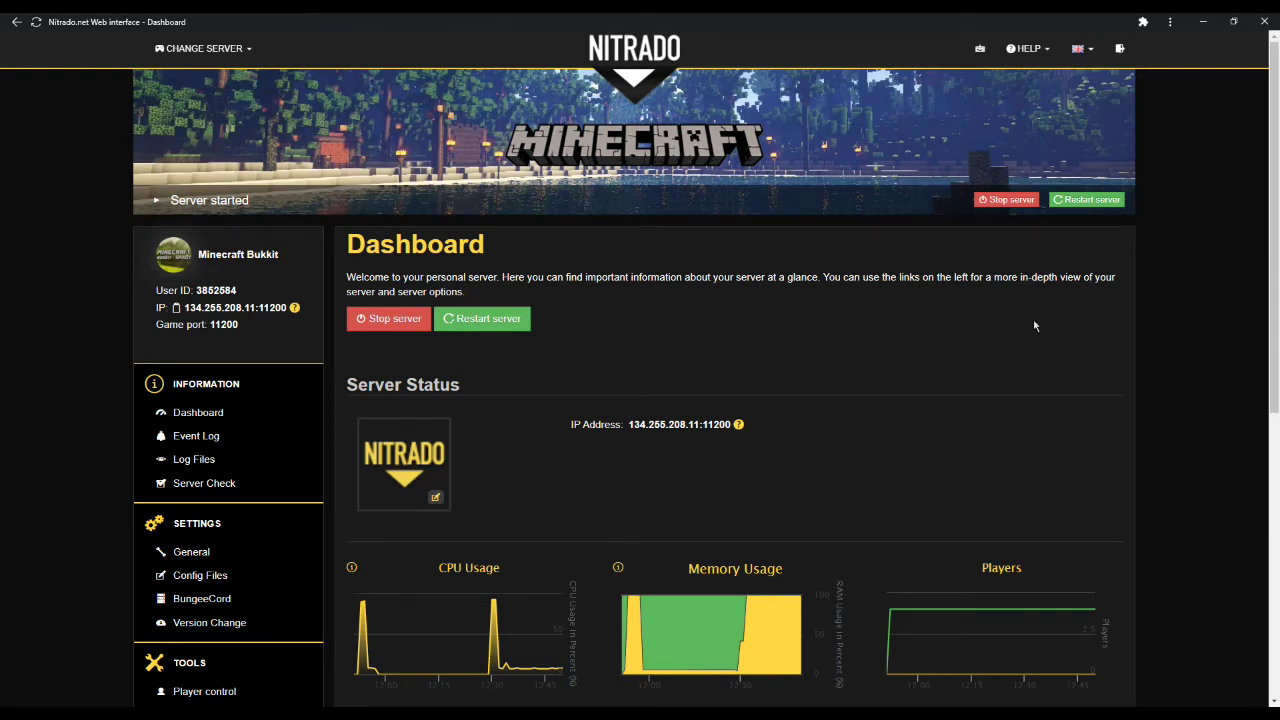
Step: Stop the Minecraft Bukkit server on the Nitrado dashboard and open the page for switching games
left_click(1012, 200)
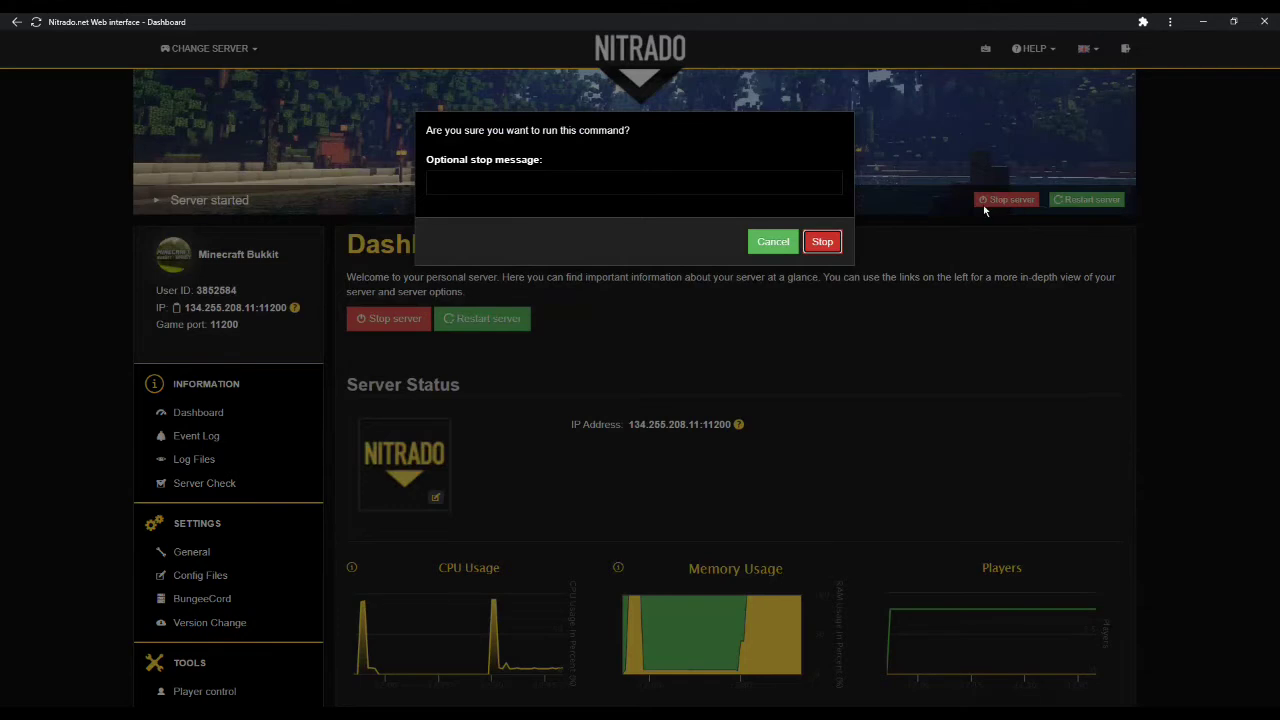
left_click(826, 242)
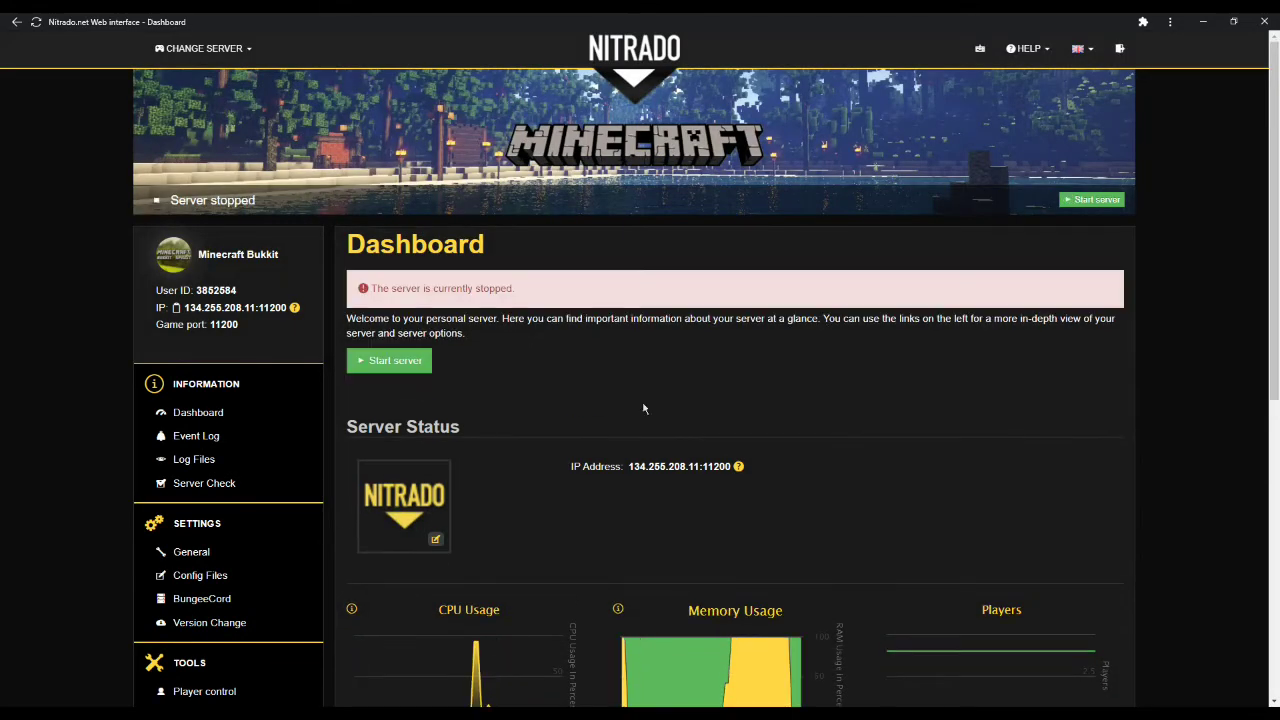
scroll(551, 417, "down", 3)
scroll(250, 640, "down", 2)
left_click(210, 520)
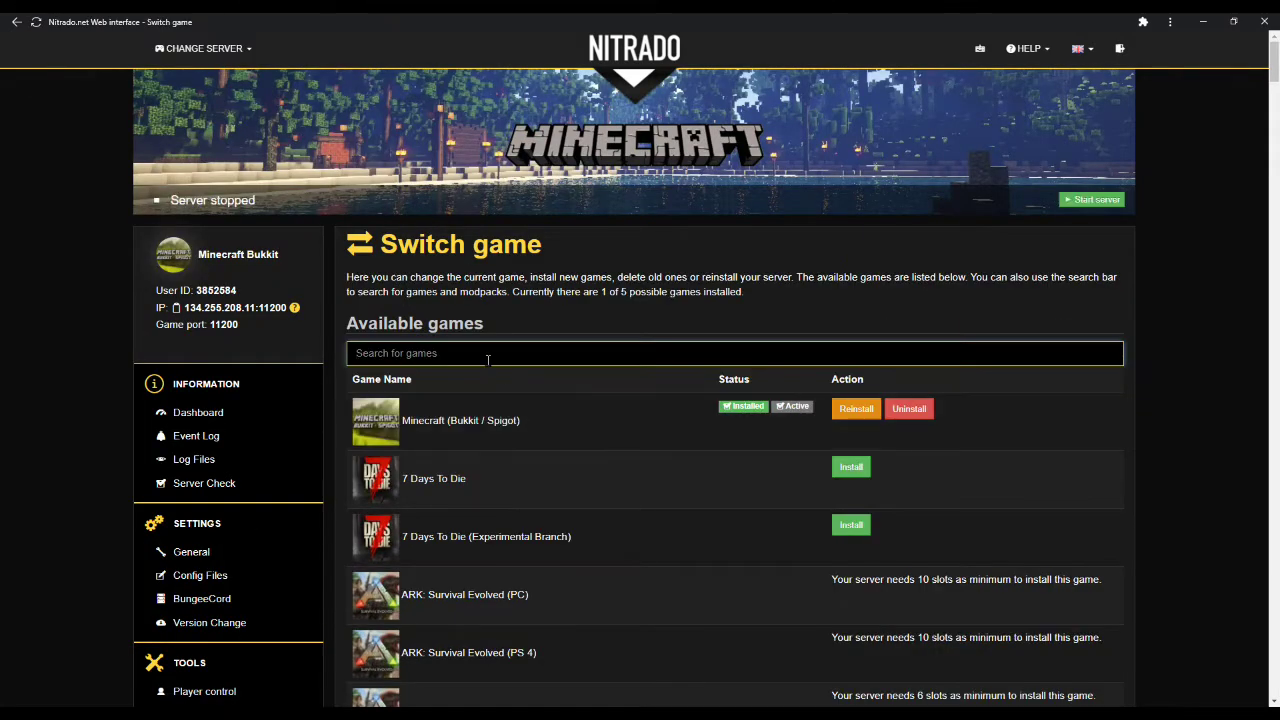
Step: Search the available games for Modpack and install Minecraft (Modpack) with Forge Vanilla v.36.1.12 (1.16.5)
type("Modpac")
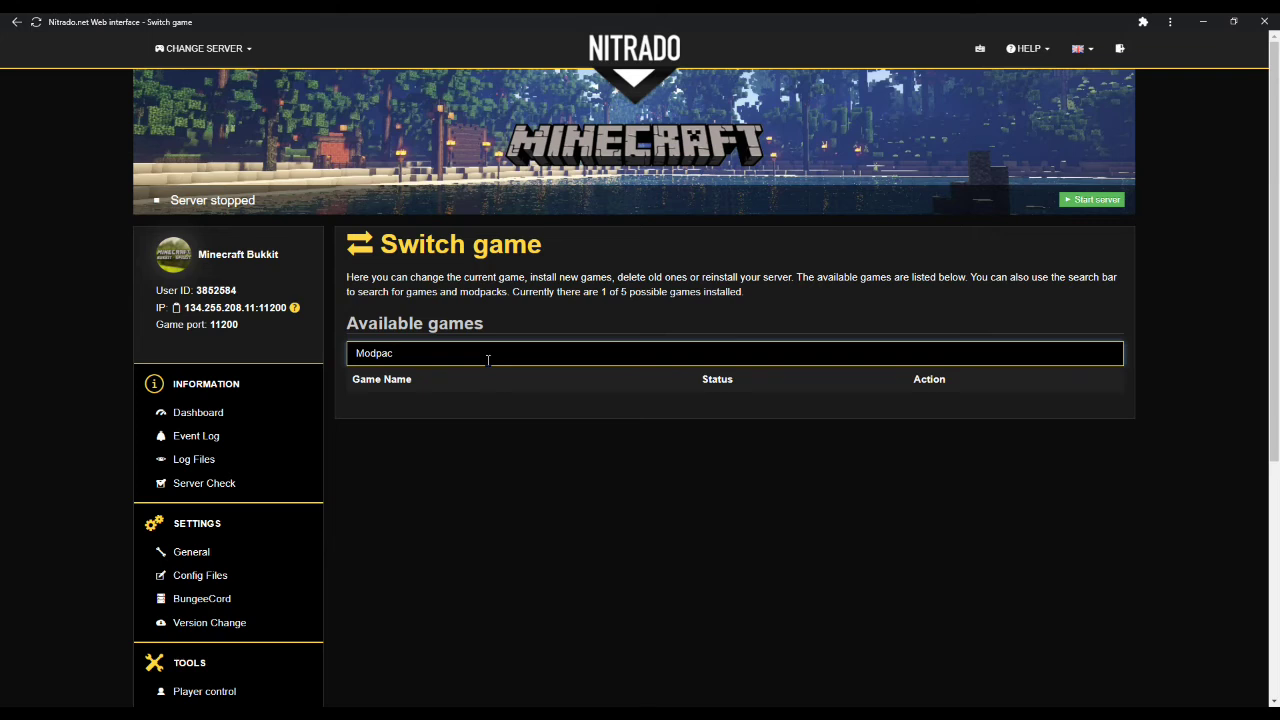
type("k")
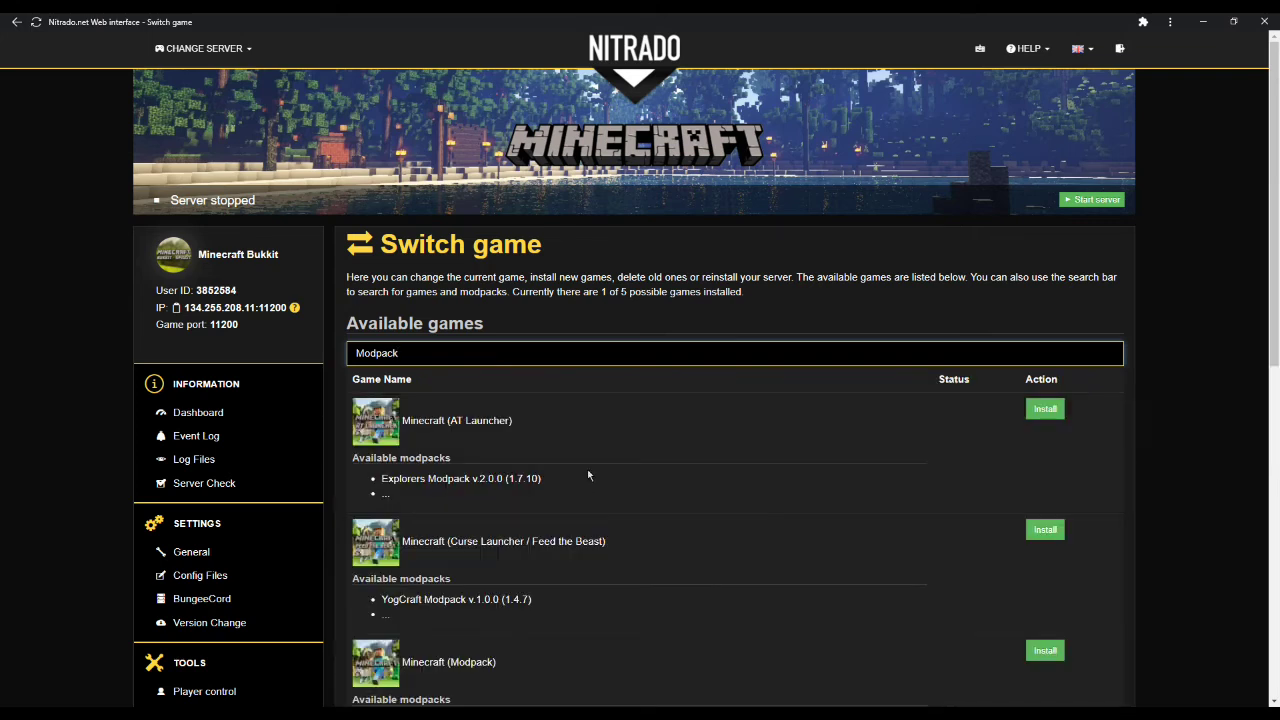
scroll(596, 488, "down", 1)
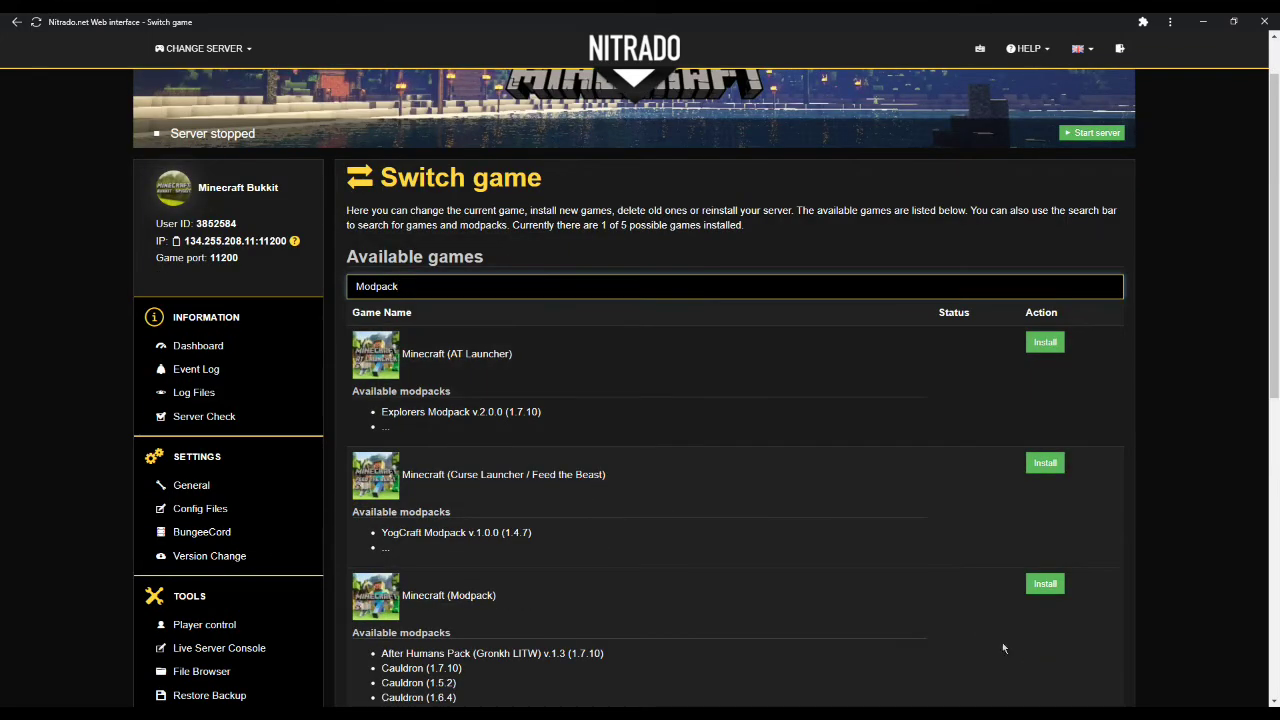
scroll(456, 591, "down", 1)
scroll(456, 591, "down", 3)
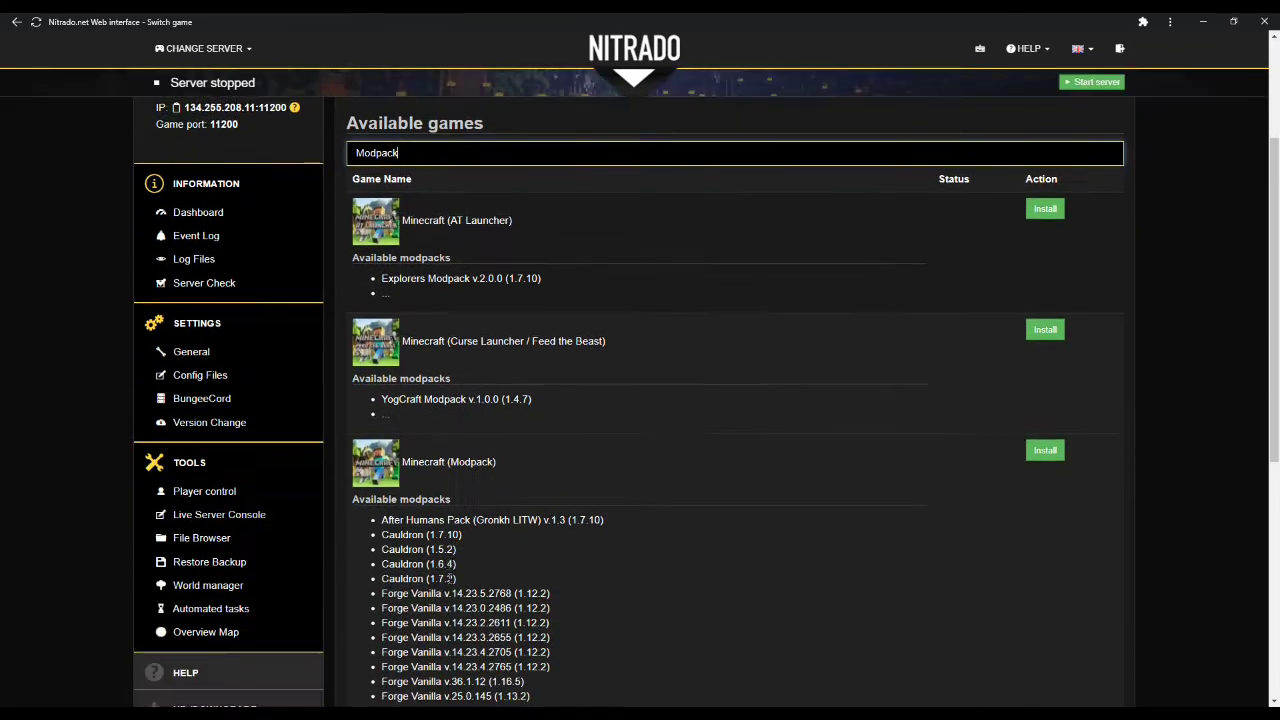
left_click_drag(383, 527, 458, 532)
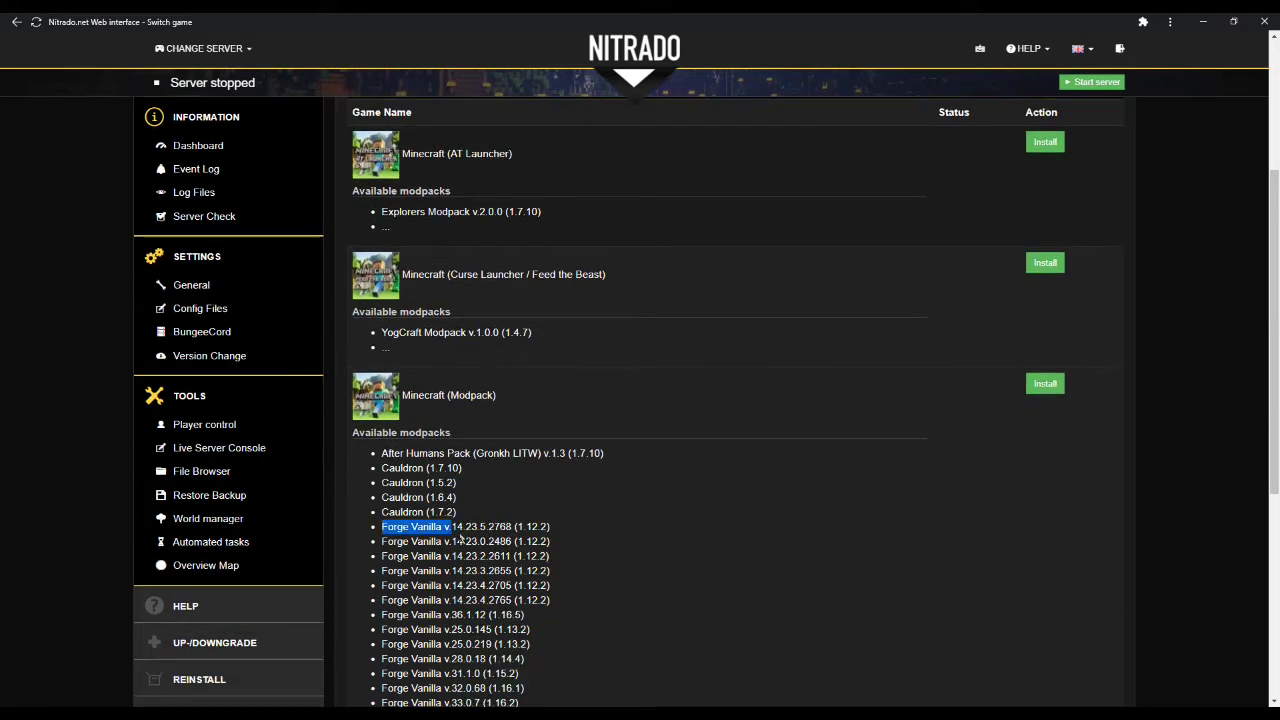
left_click(591, 543)
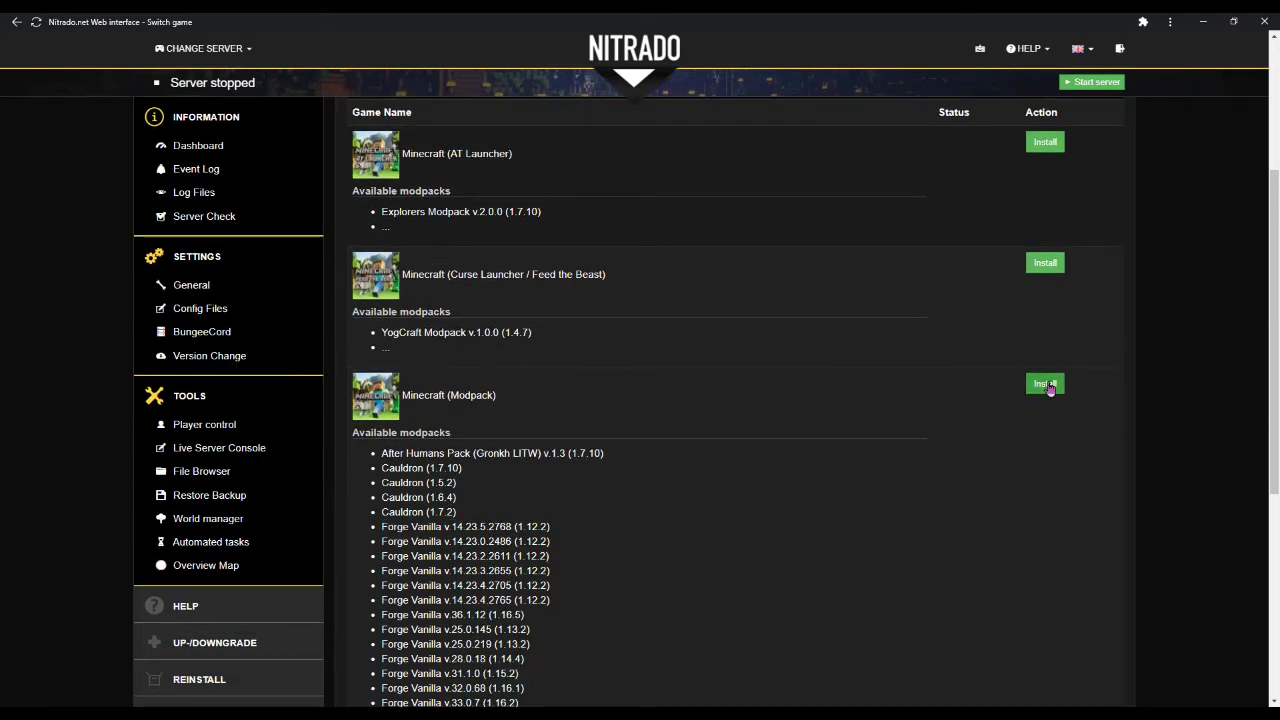
left_click(1047, 385)
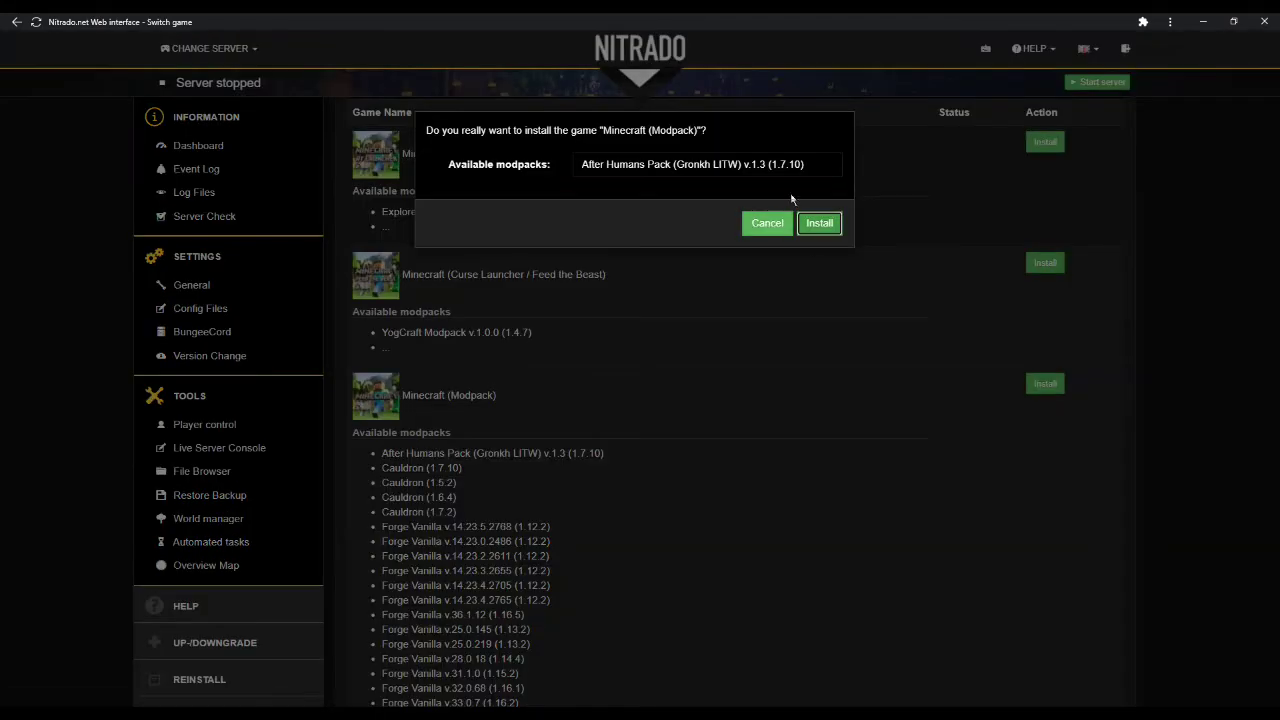
left_click(772, 167)
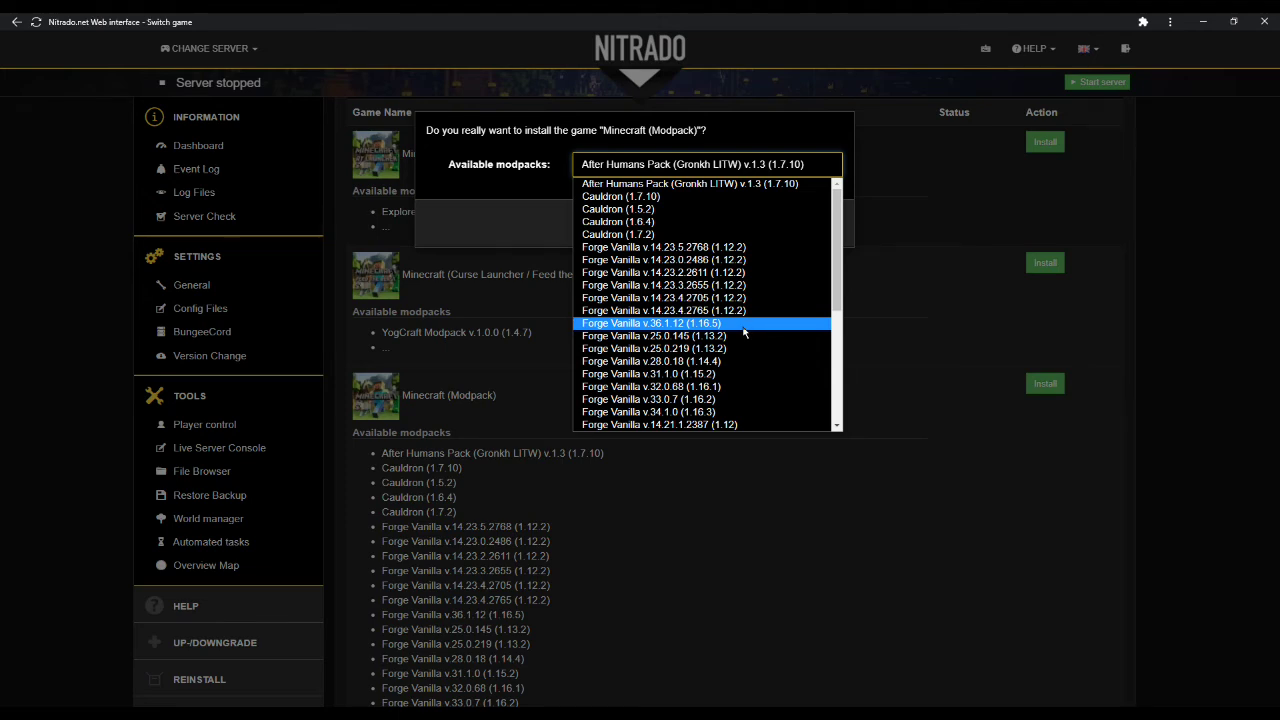
left_click(743, 326)
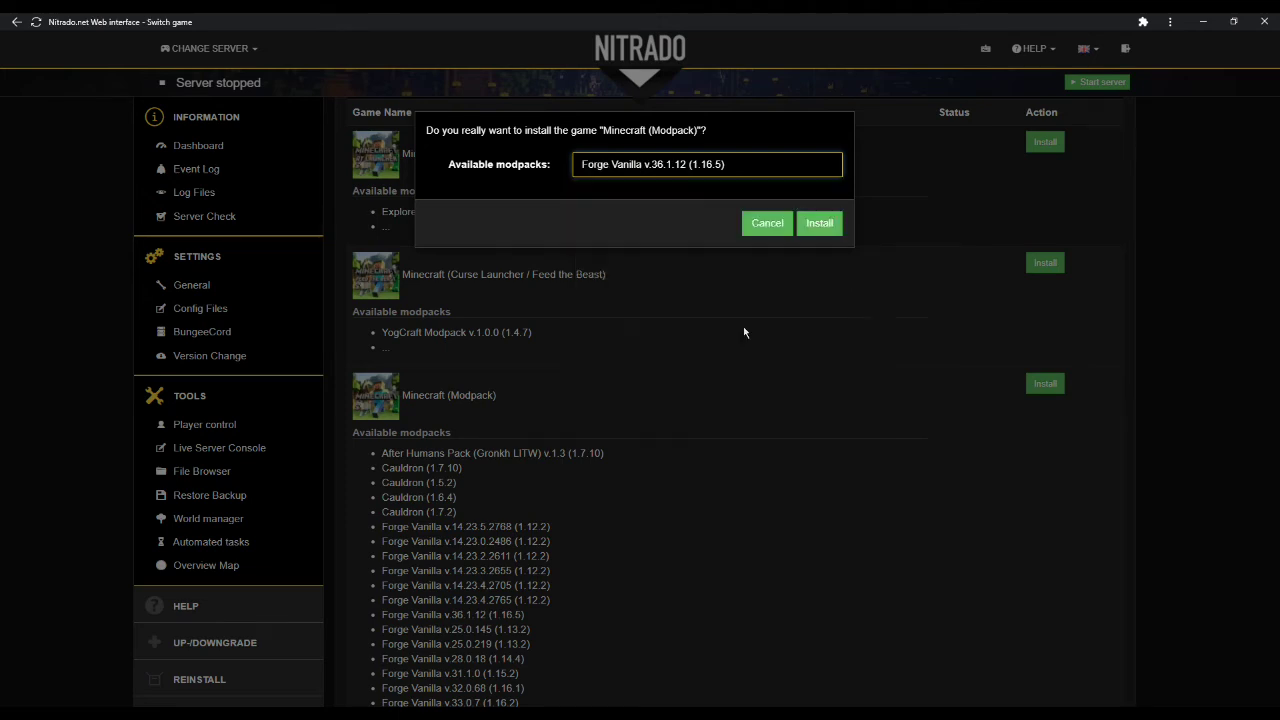
left_click(826, 230)
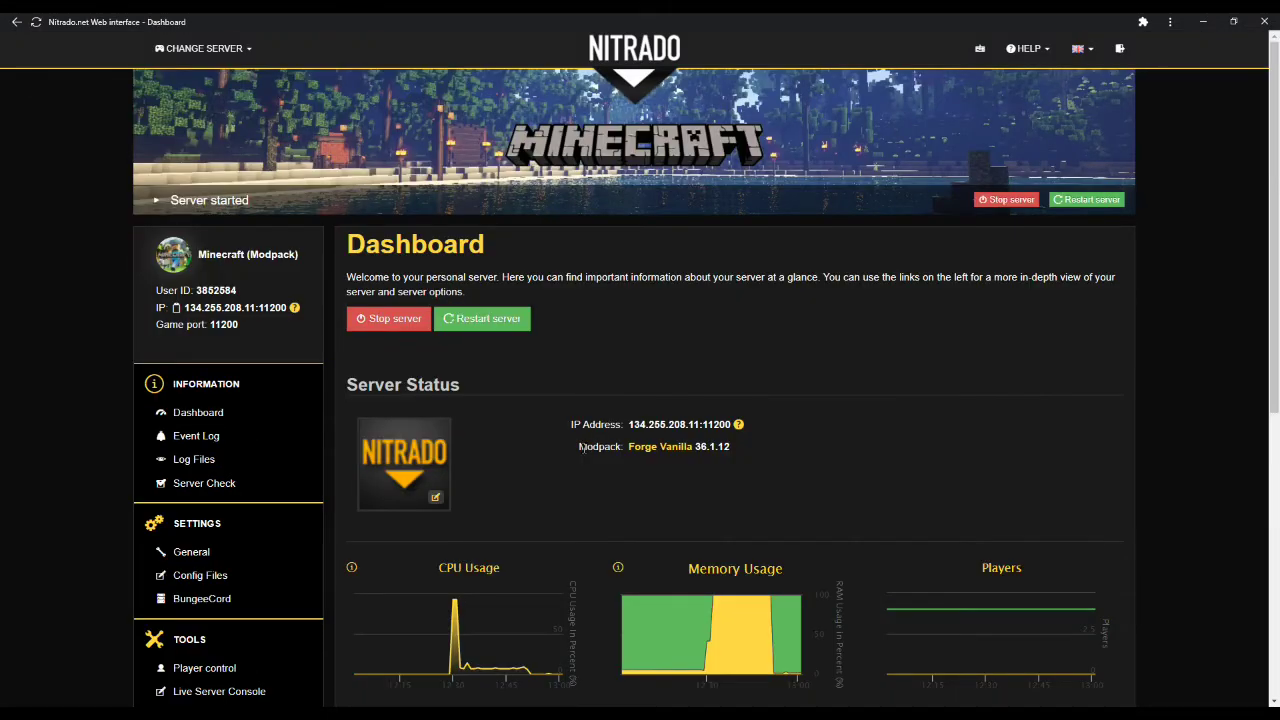
double_click(581, 447)
left_click(713, 450)
left_click_drag(734, 450, 694, 450)
left_click(877, 360)
Step: Stop the running Minecraft (Modpack) server without a stop message
left_click(1007, 203)
left_click(822, 242)
left_click(883, 347)
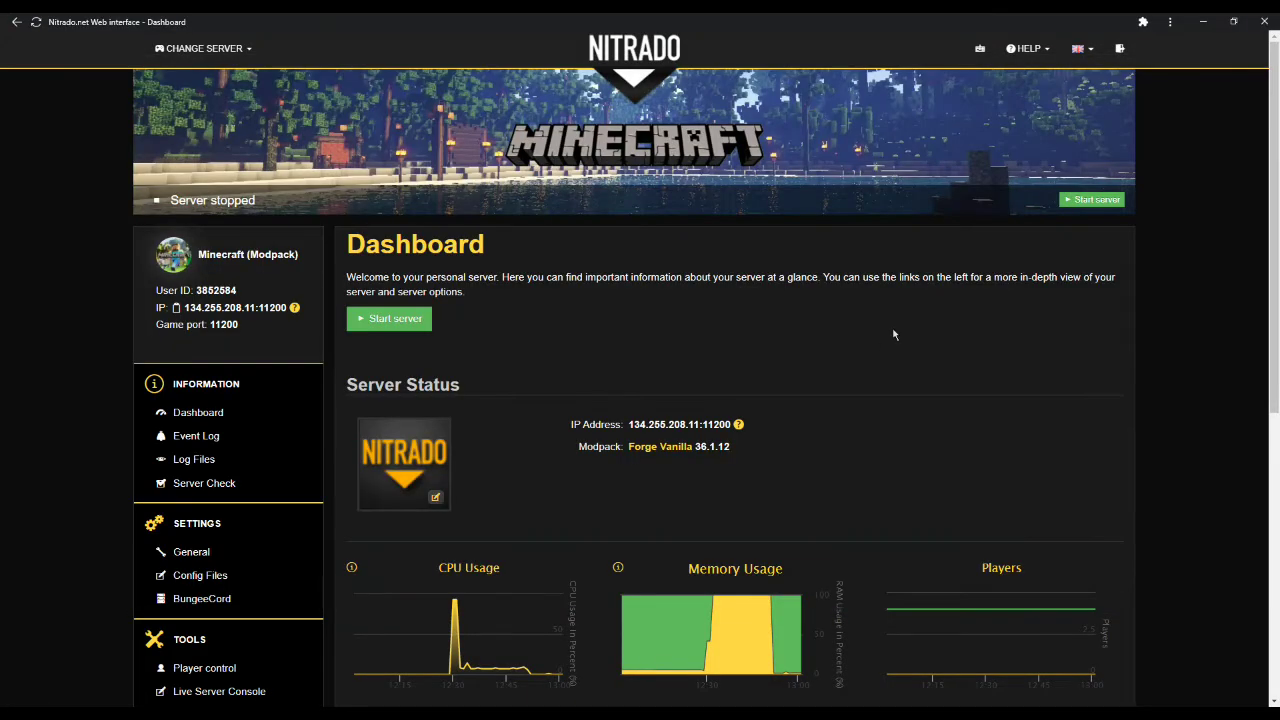
Step: Switch to WinSCP and open the minecraftotherpacks folder on the remote server
key("alt+Tab")
key("alt+Tab")
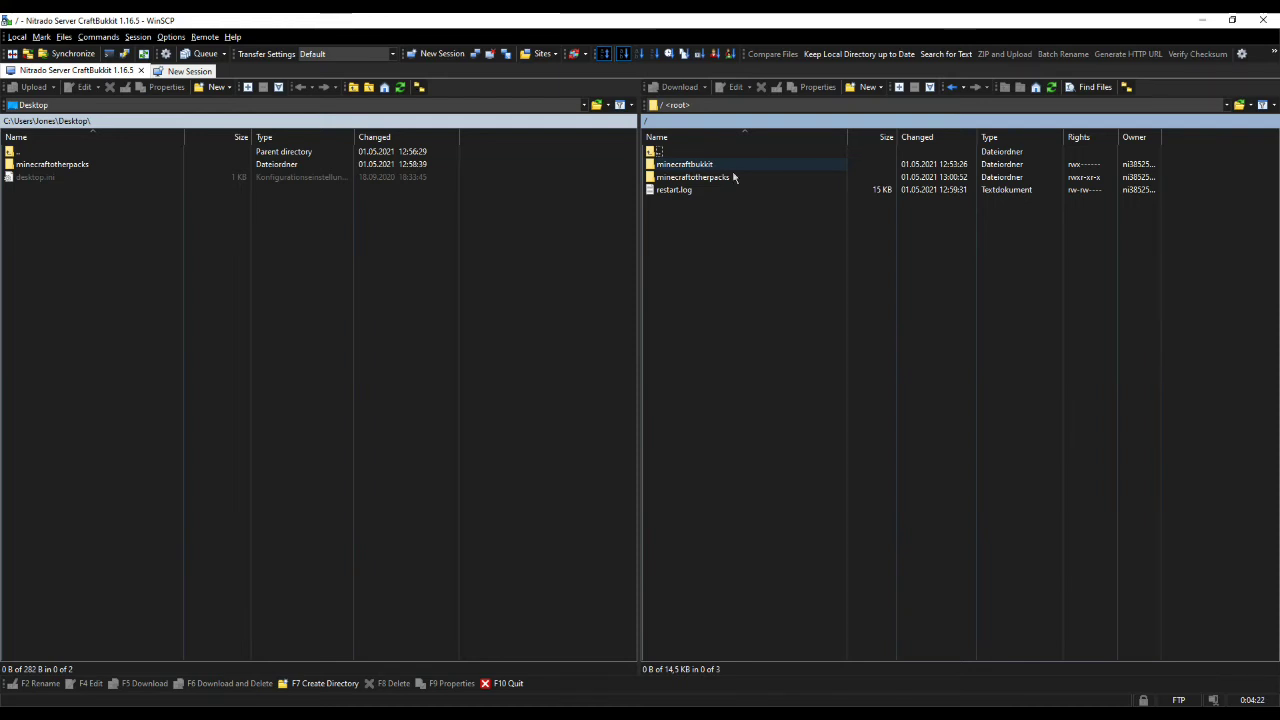
double_click(723, 180)
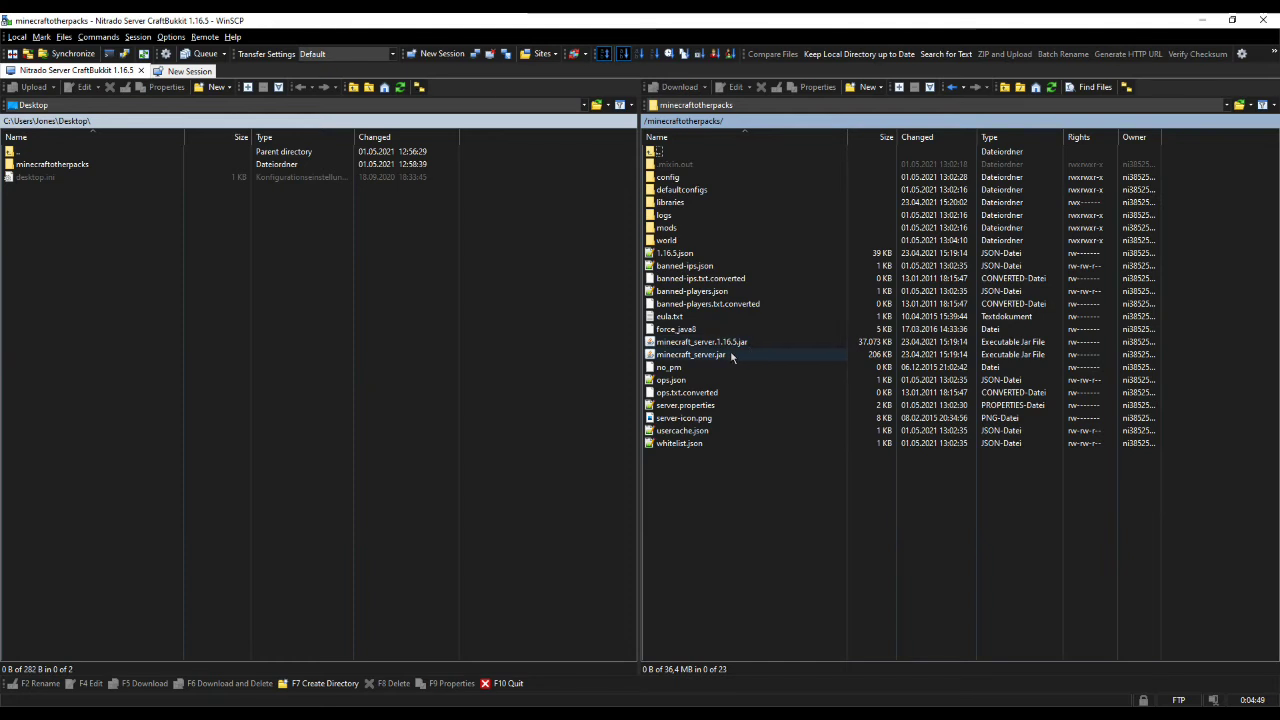
Step: Copy server.jar and fabric-server-launch.jar from the local Downloads folder into the remote minecraftotherpacks folder
left_click(20, 311)
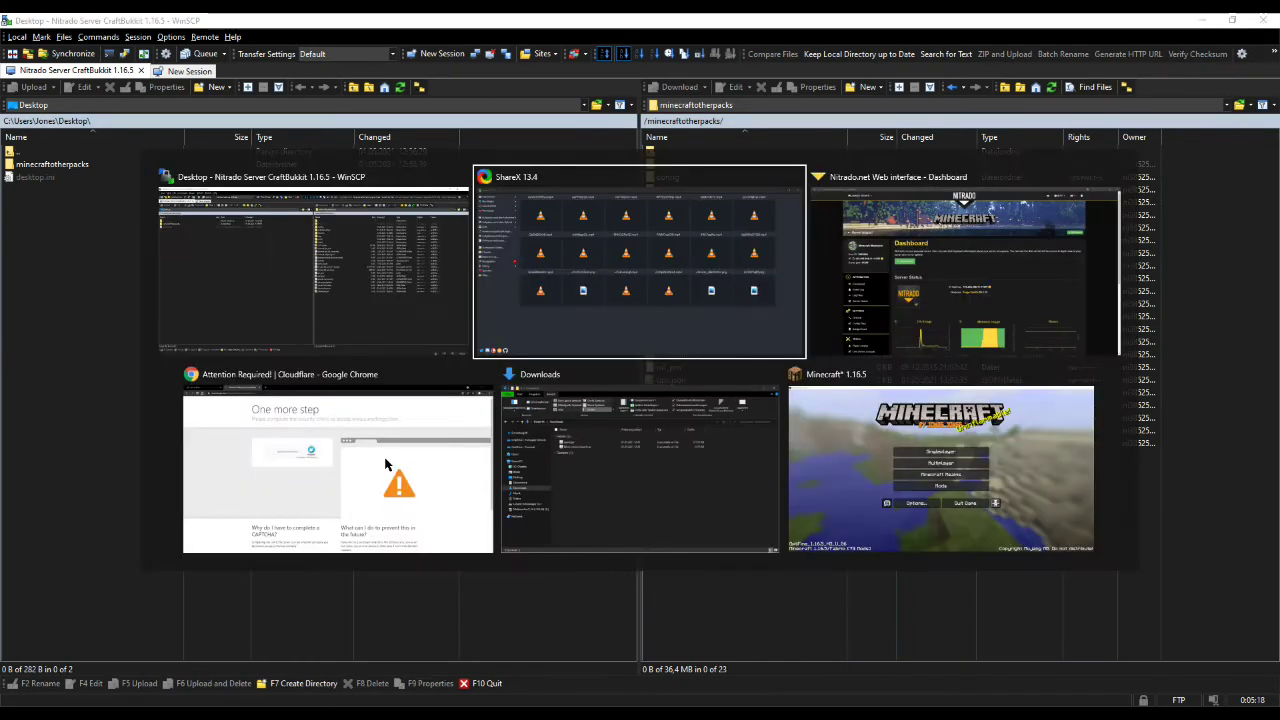
key("alt+Tab")
left_click(521, 456)
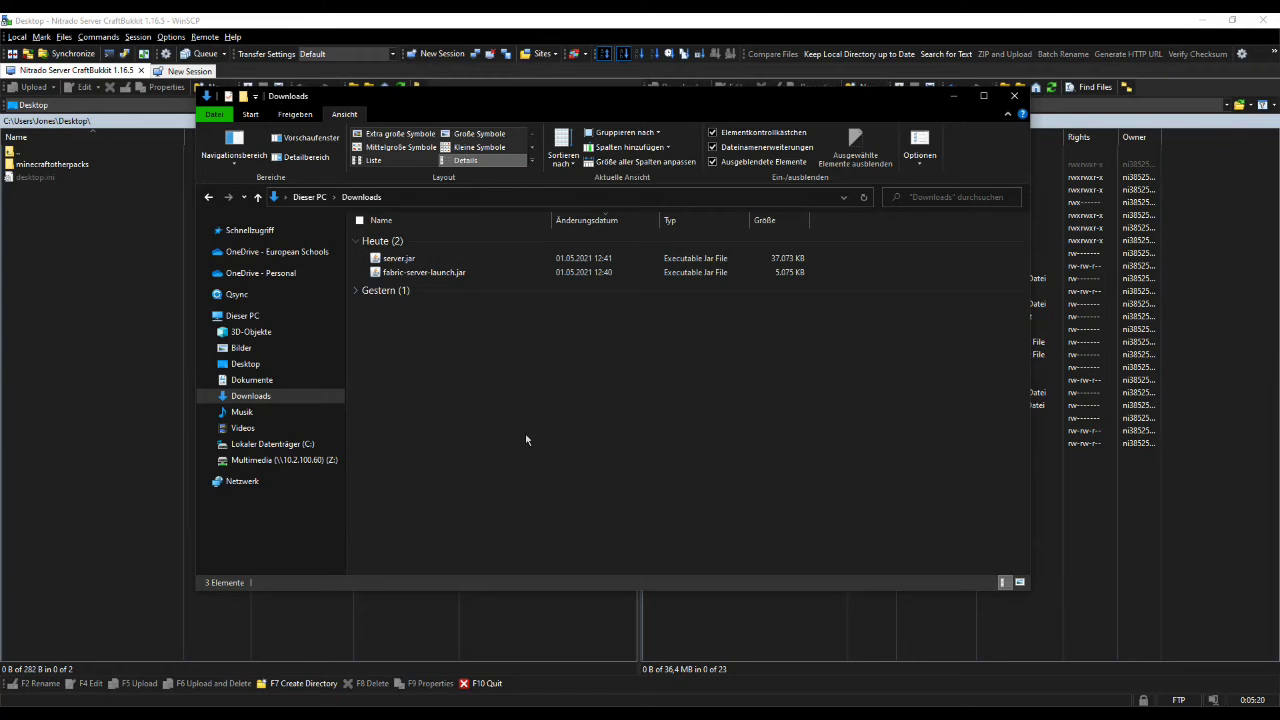
left_click_drag(459, 96, 398, 85)
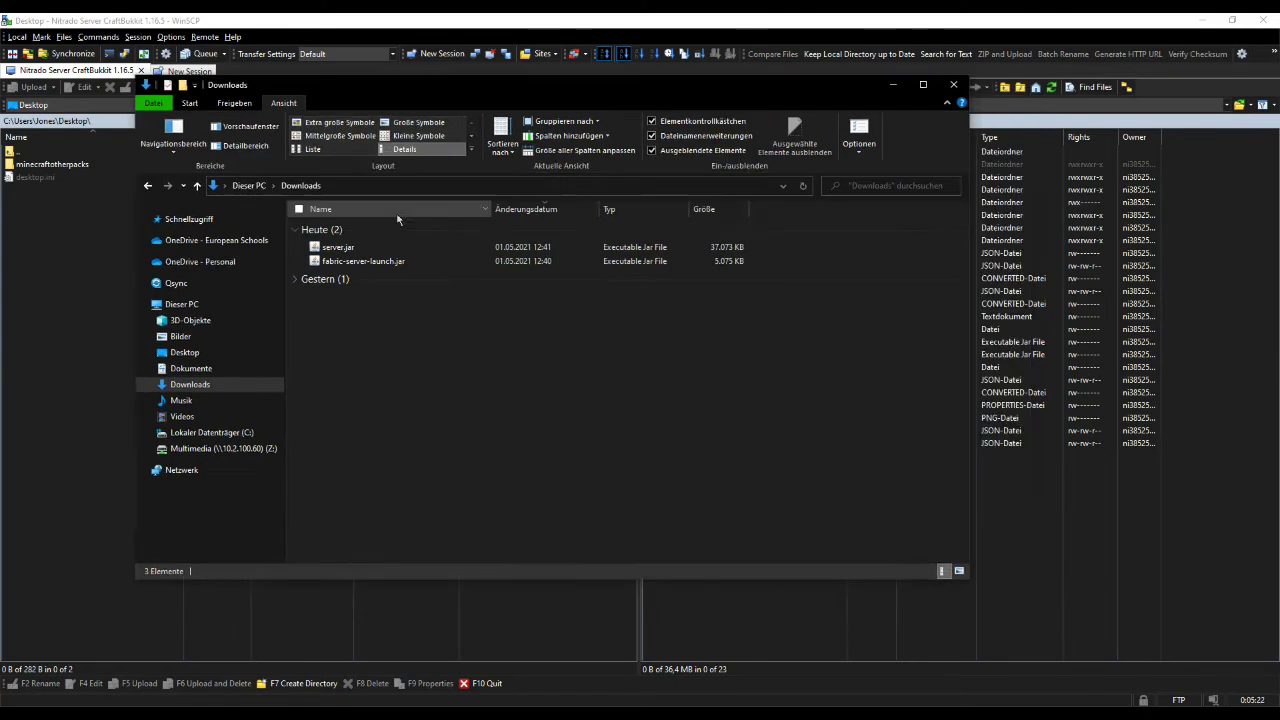
left_click_drag(826, 250, 1081, 491)
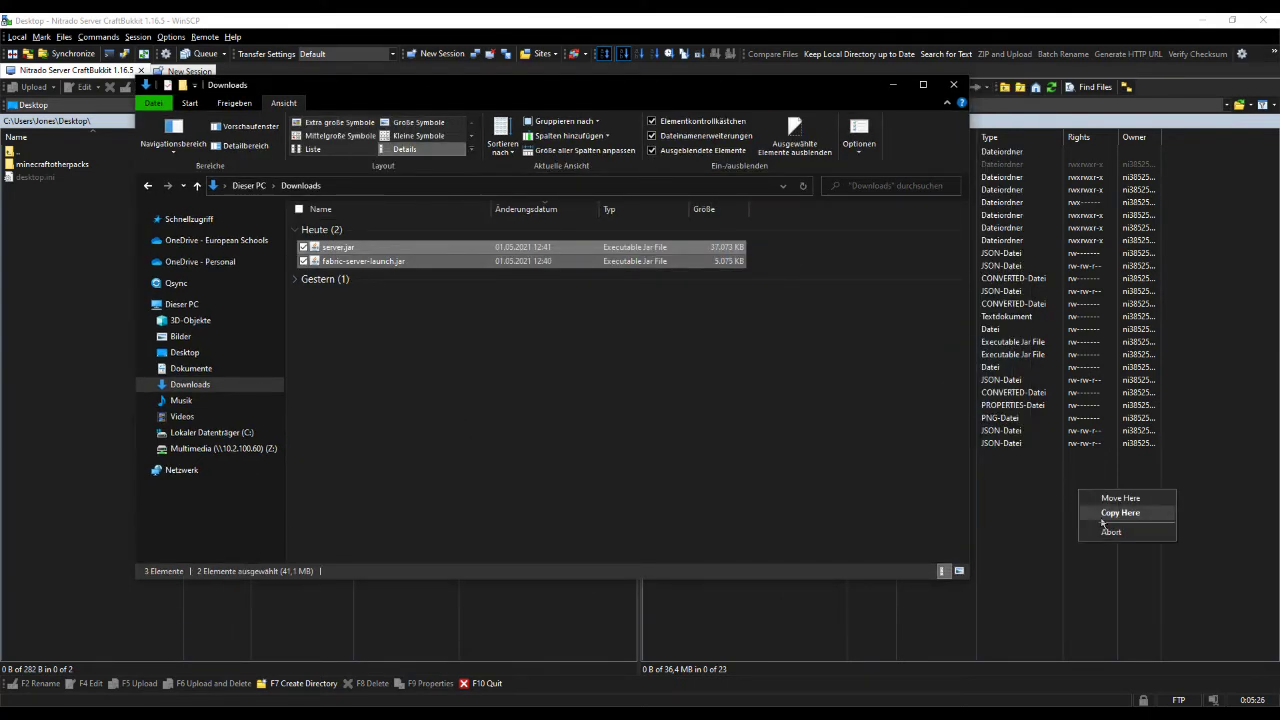
left_click(1101, 513)
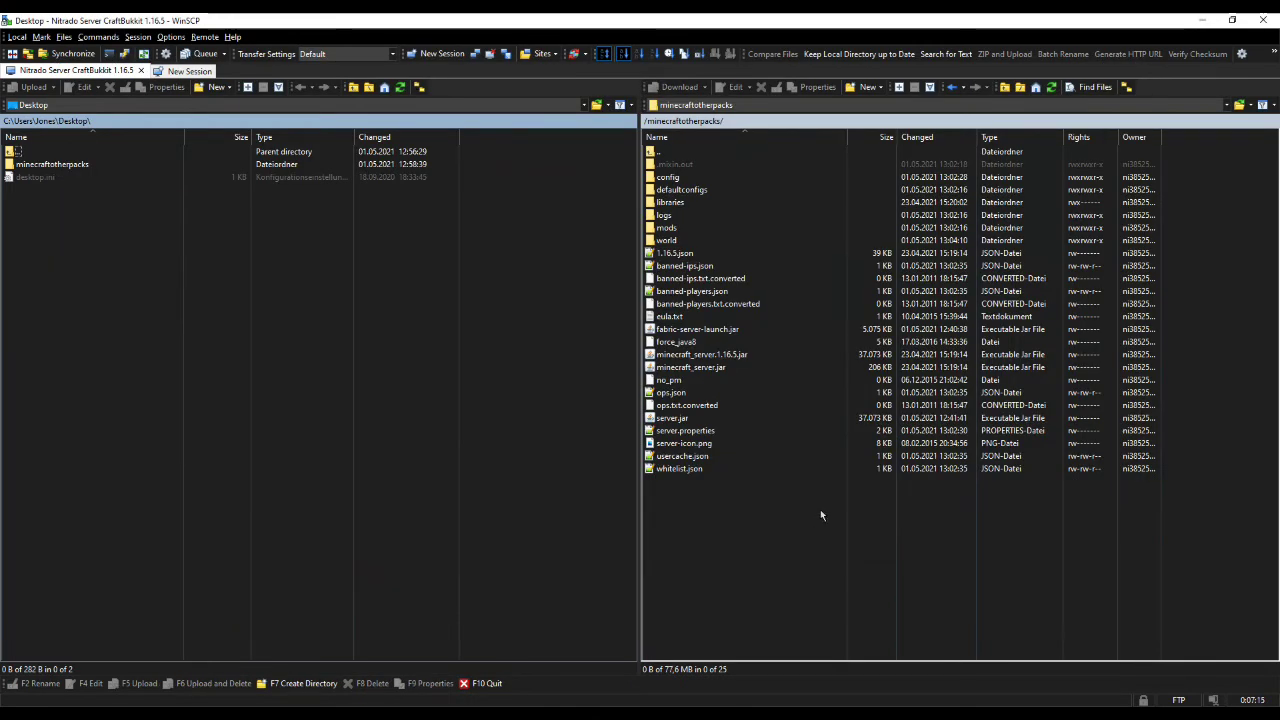
left_click(696, 419)
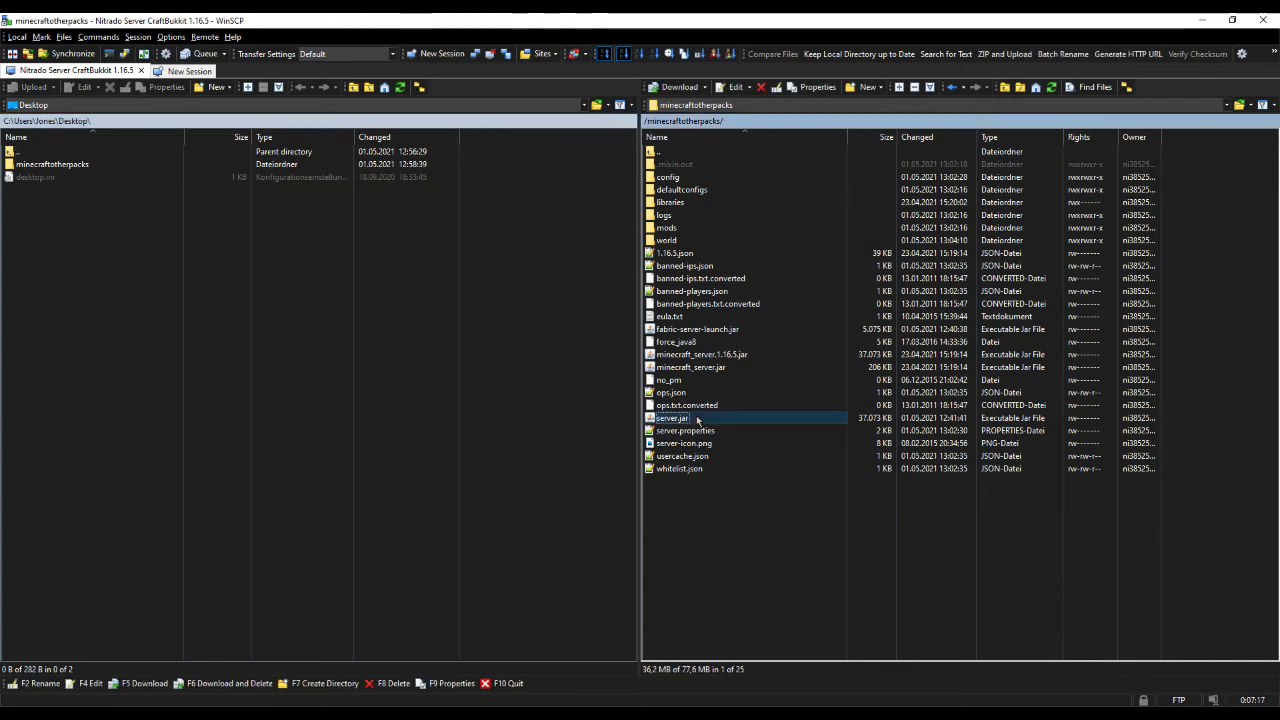
left_click(740, 331, "ctrl")
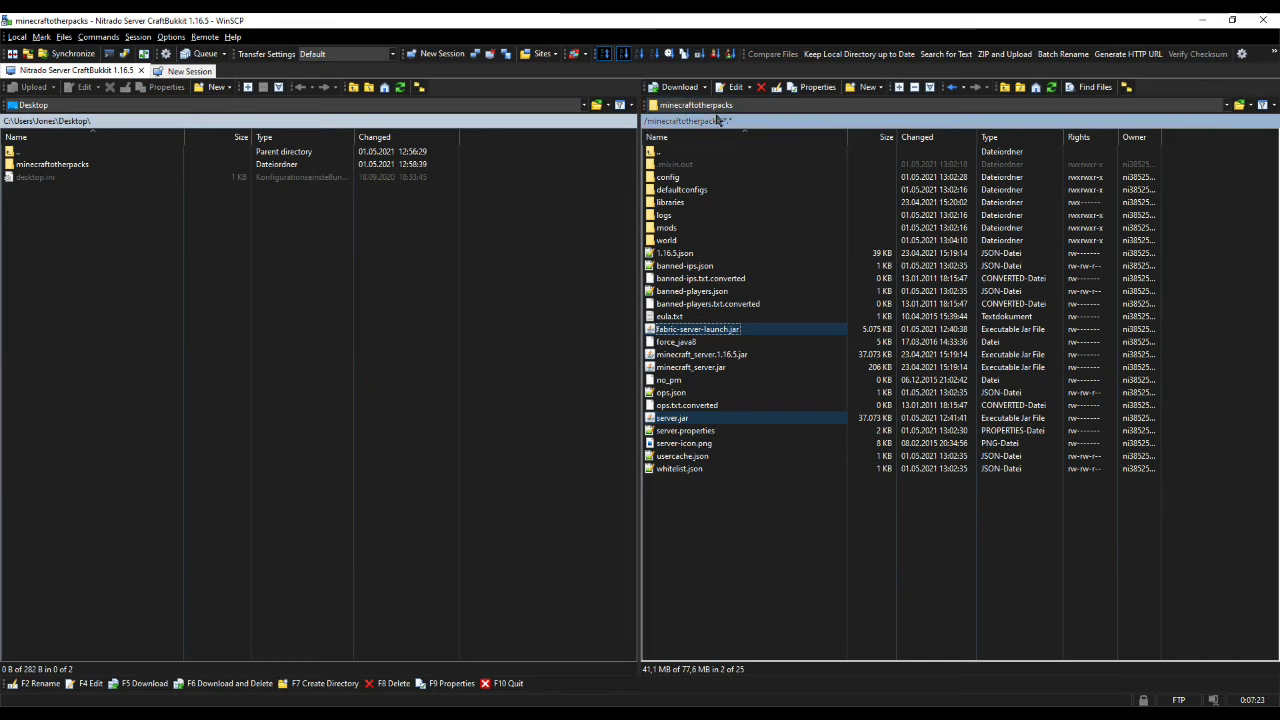
left_click(851, 517)
Step: Delete minecraft_server.jar and minecraft_server.1.16.5.jar from the remote minecraftotherpacks folder
left_click(775, 370)
left_click(717, 373)
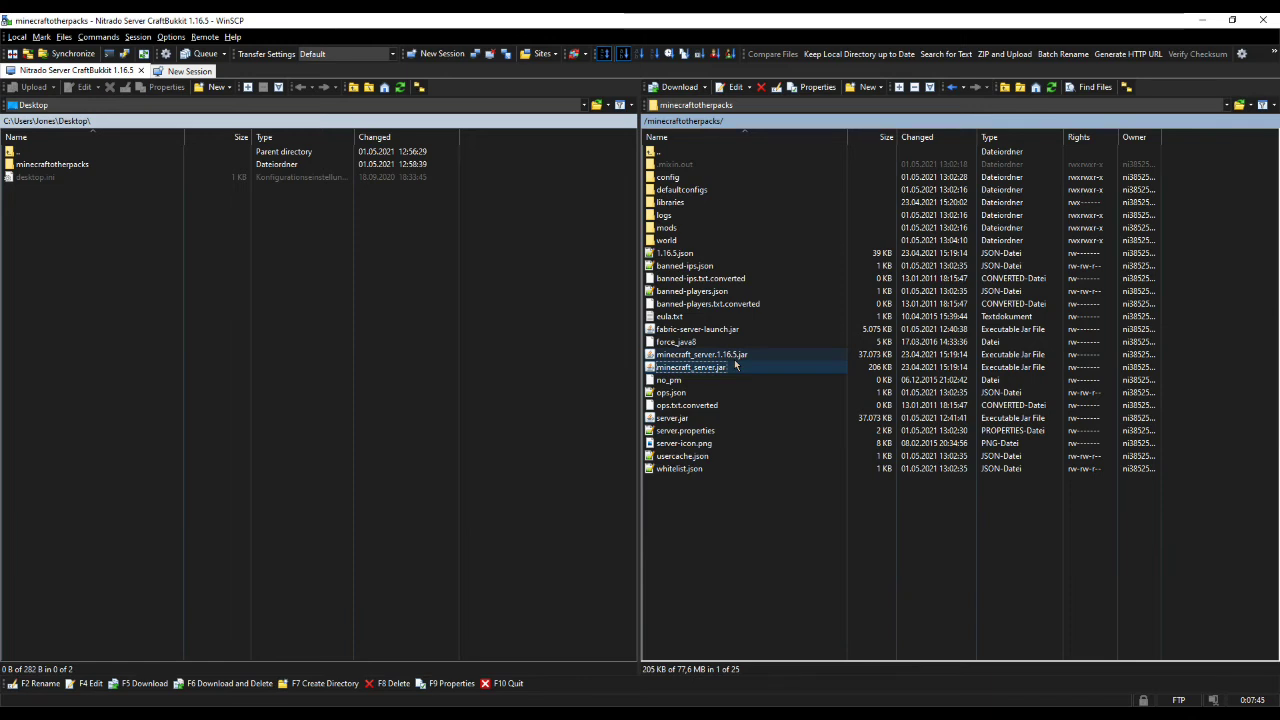
left_click(729, 357, "ctrl")
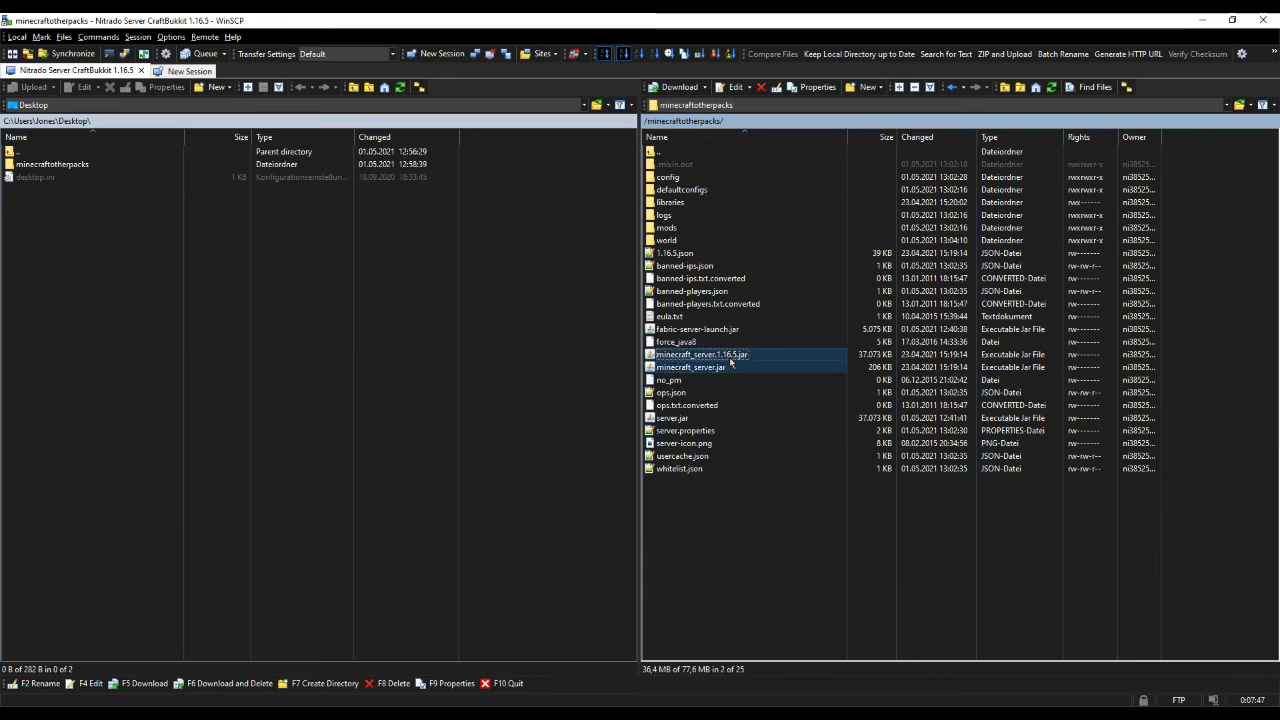
key("Delete")
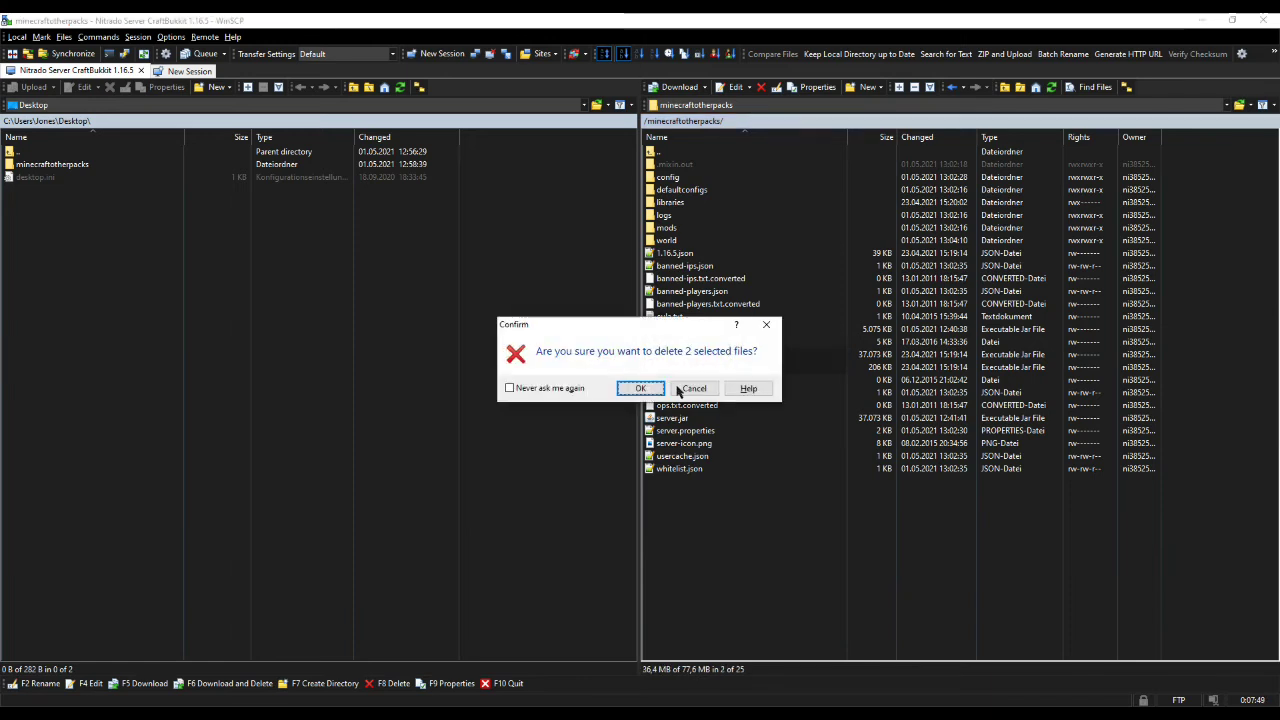
left_click(648, 389)
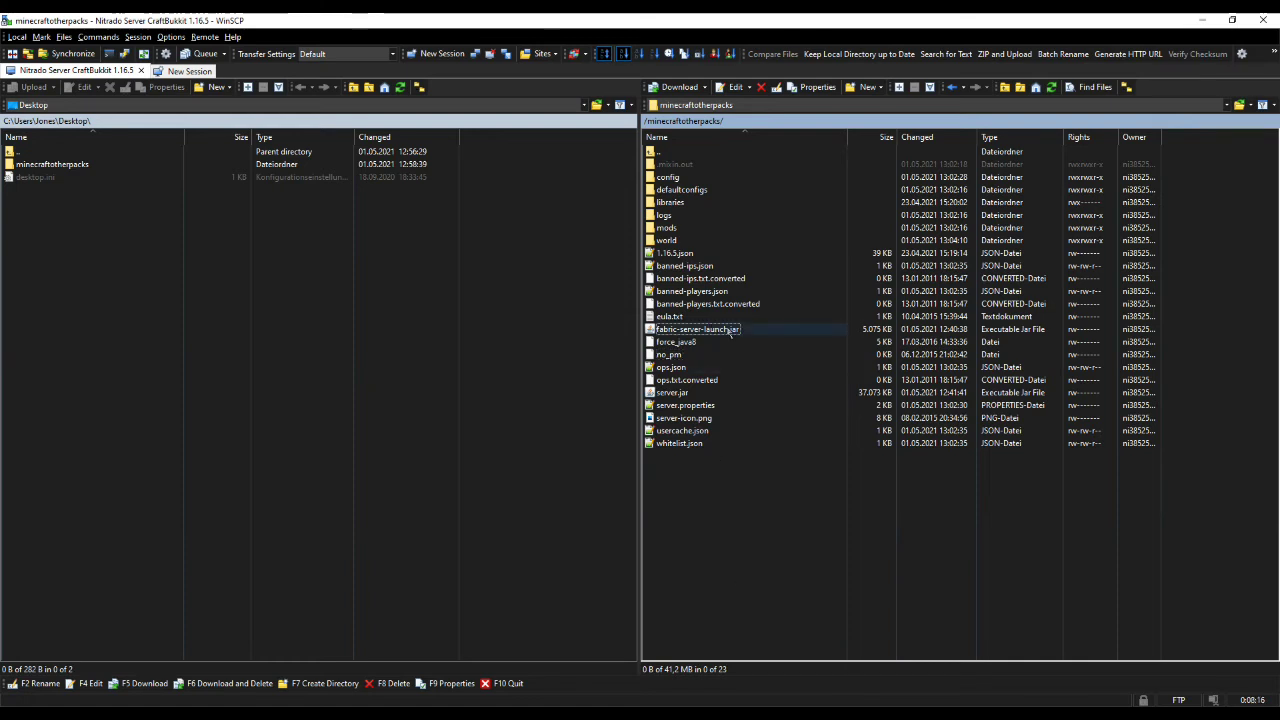
Step: Rename fabric-server-launch.jar in the remote minecraftotherpacks folder to minecraft_server.jar
left_click(730, 337)
key("F2")
type("minecraft")
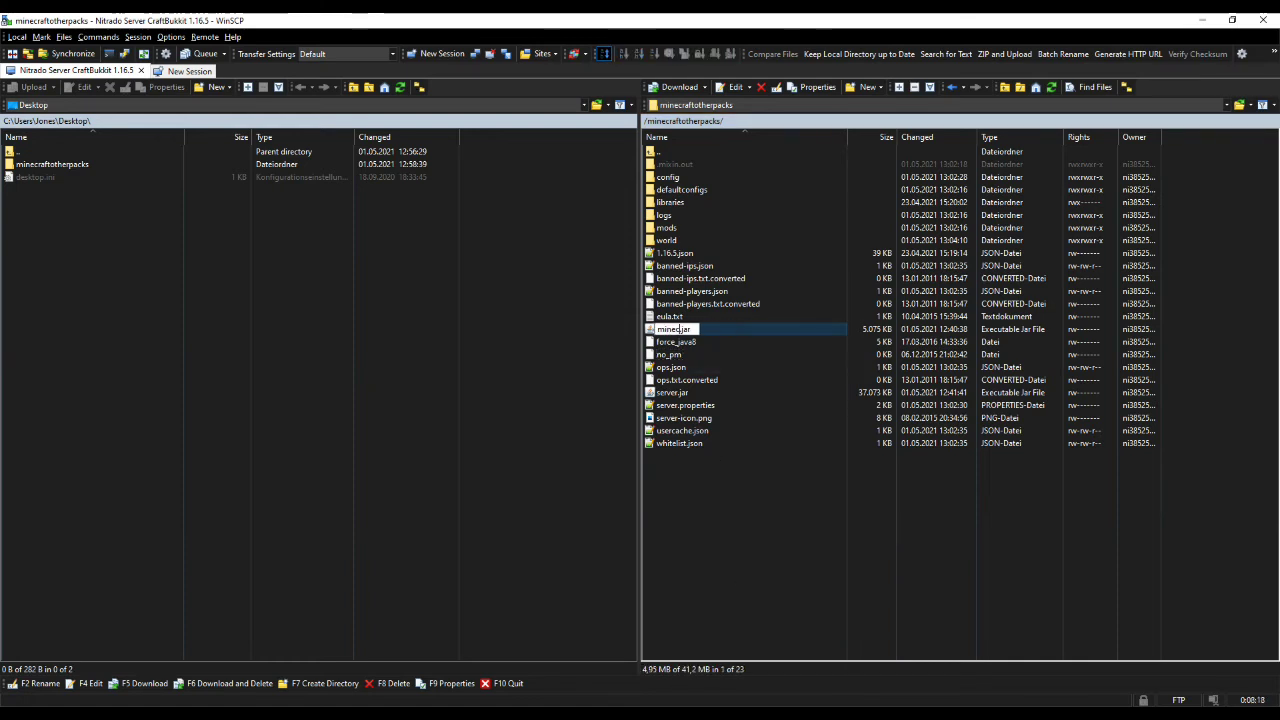
type("_server")
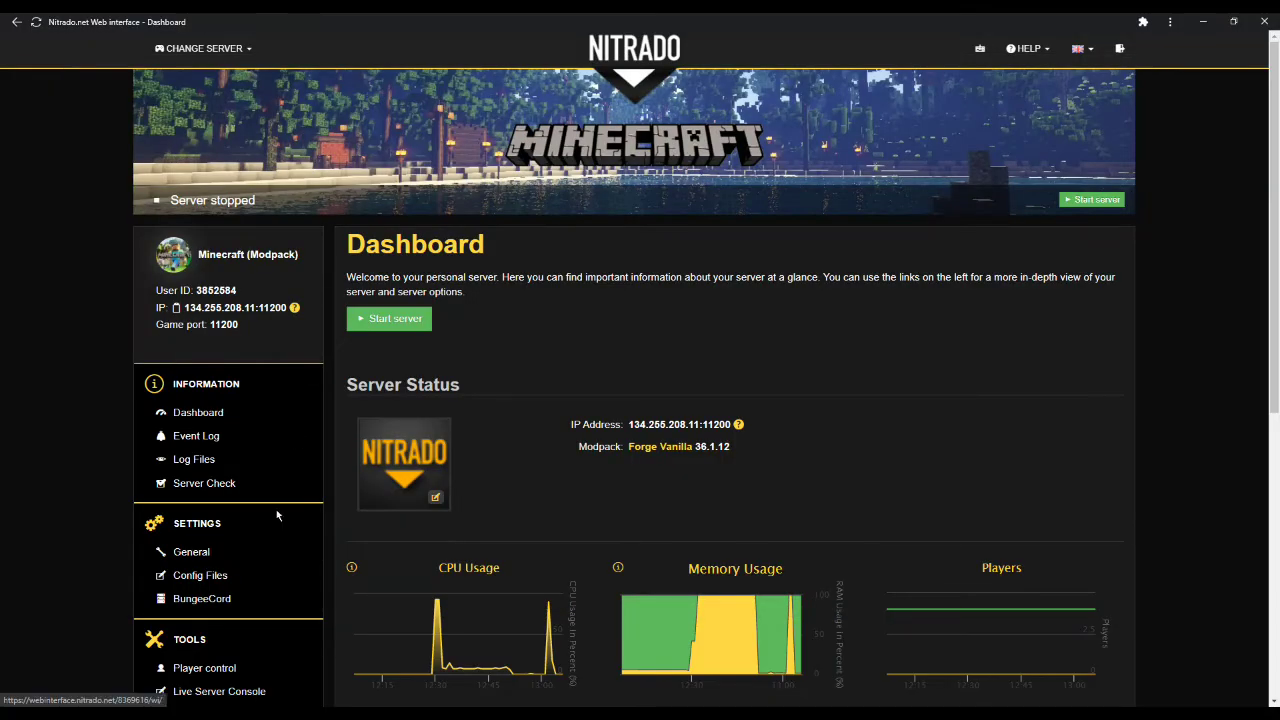
Step: Switch to the Nitrado web interface, open the Live Server Console and start the Minecraft (Modpack) server, following its startup output
left_click(255, 692)
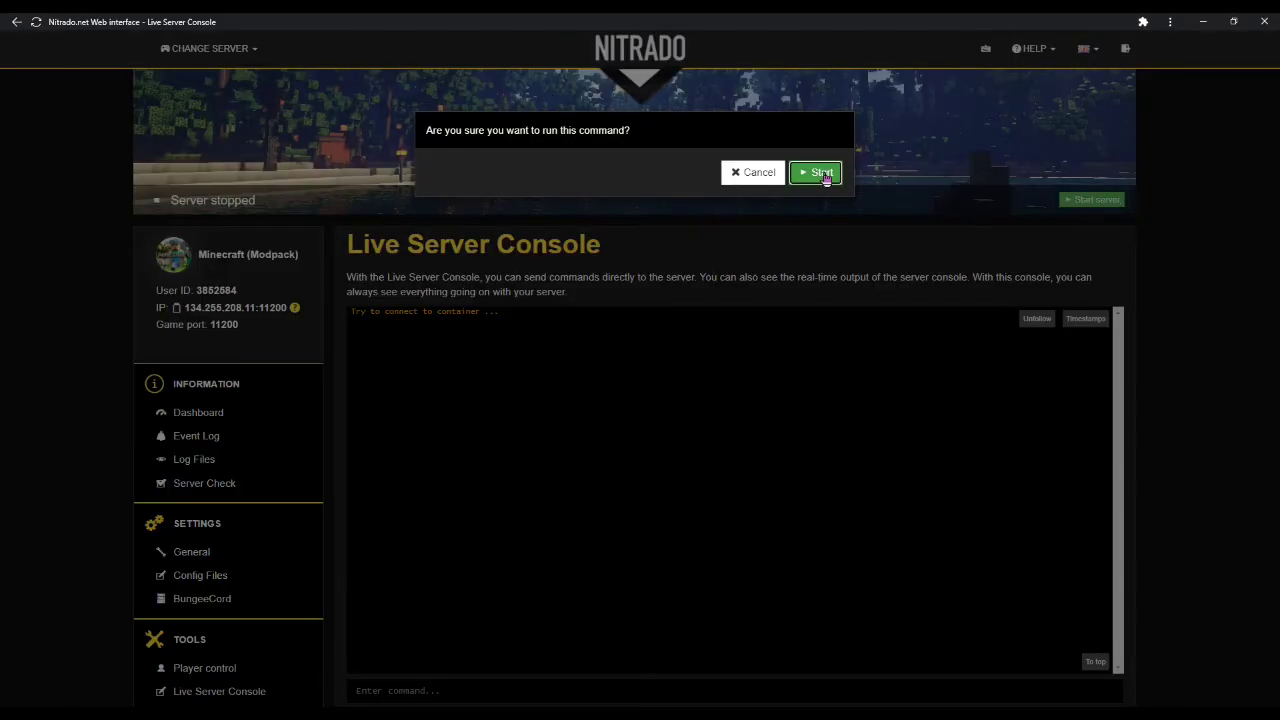
key("Return")
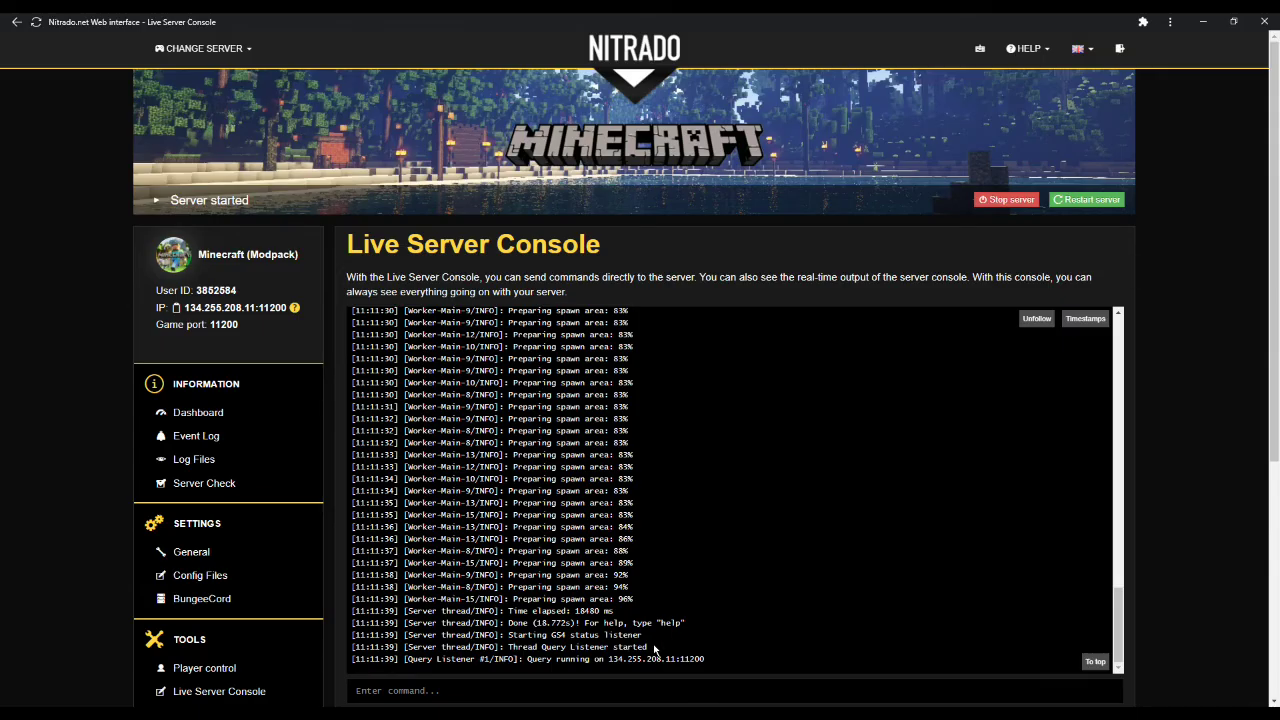
left_click_drag(650, 648, 510, 648)
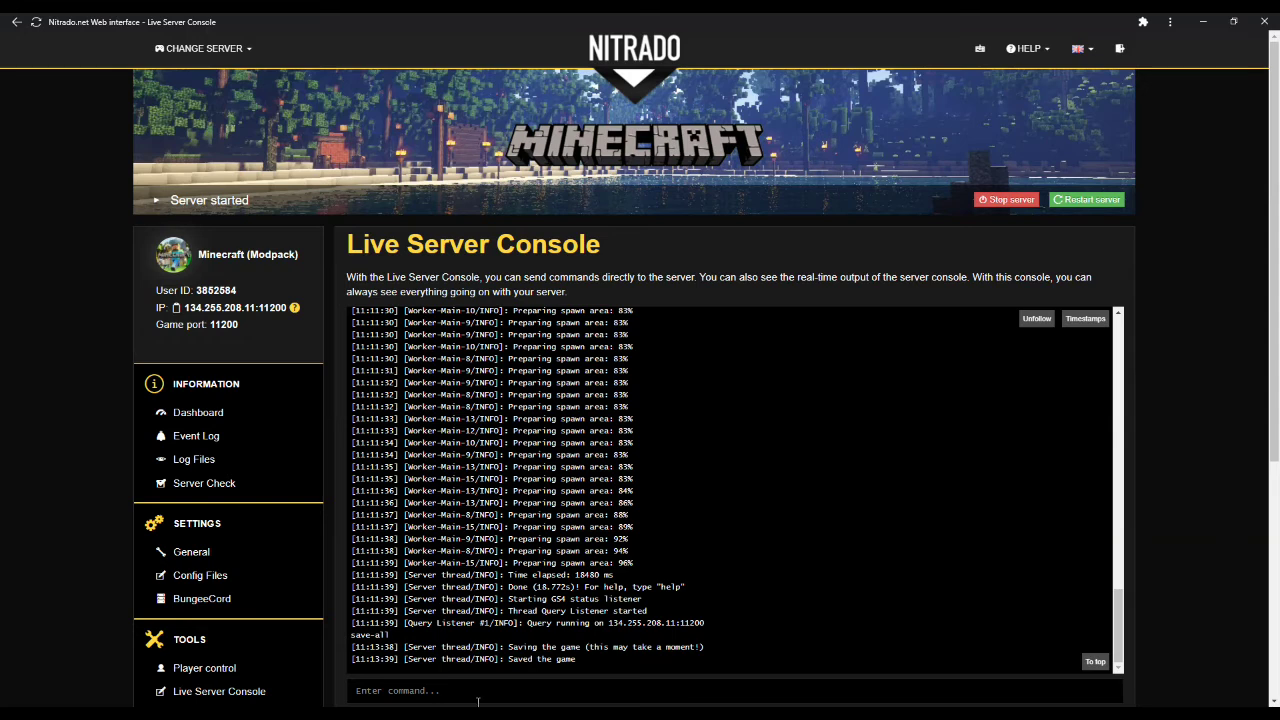
Step: Switch to Minecraft, check the Projektserver Nitrado entry in the multiplayer server list, and view the installed mods
mouse_move(343, 715)
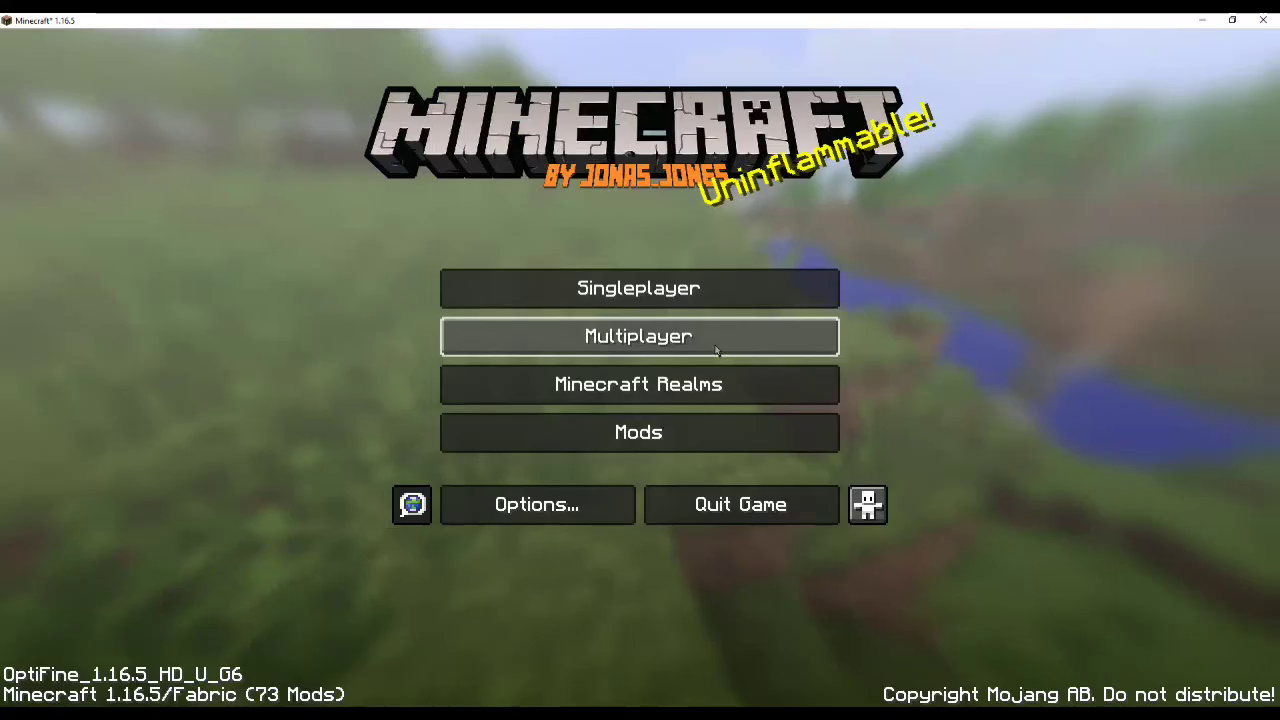
left_click(714, 345)
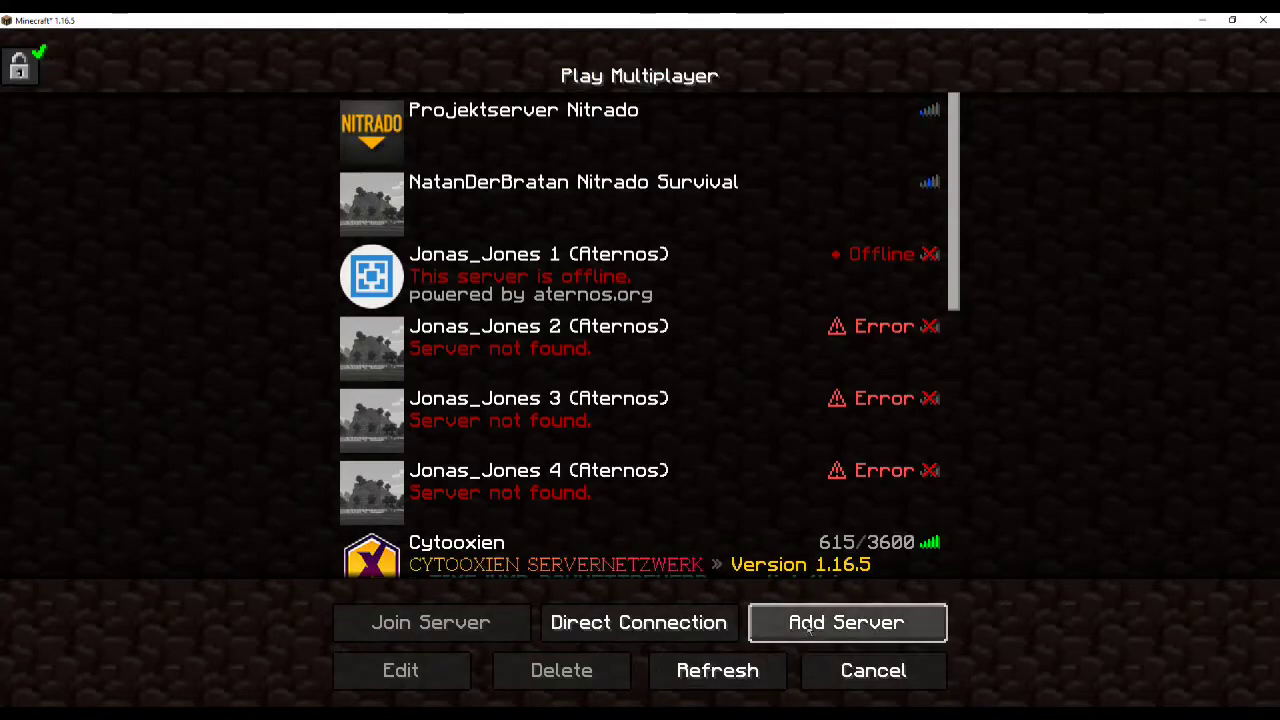
left_click(809, 629)
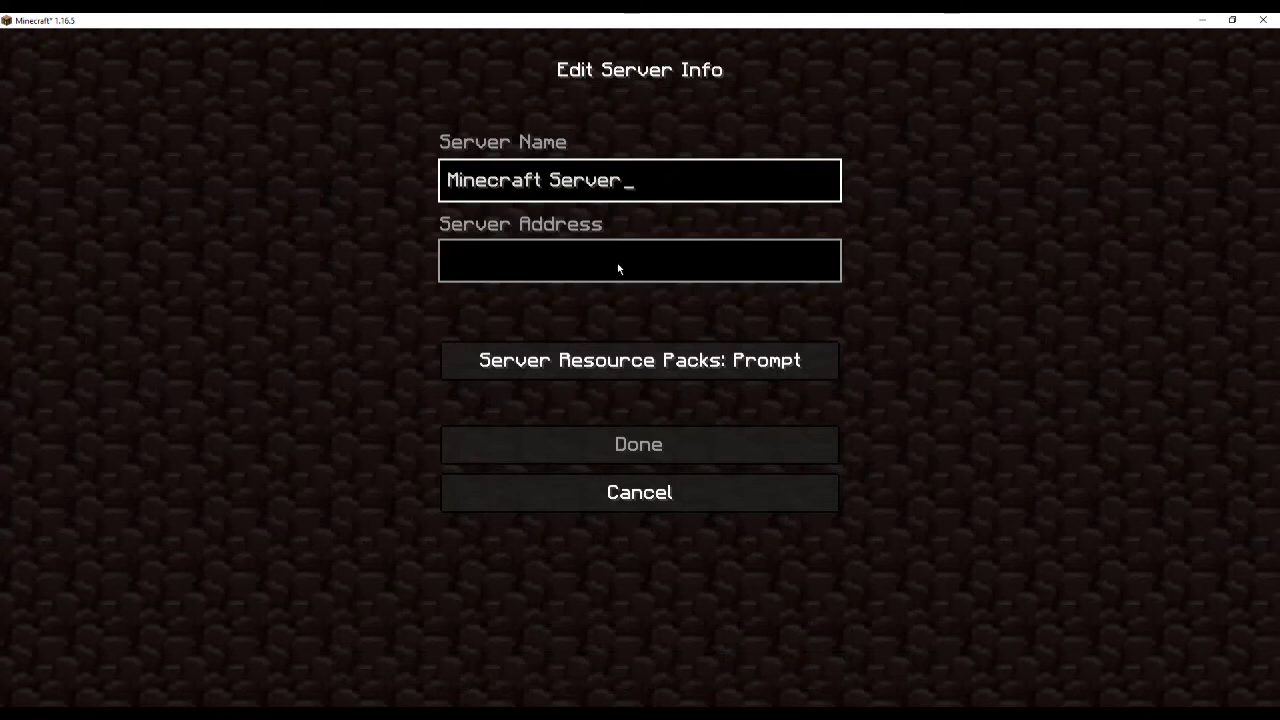
left_click(640, 500)
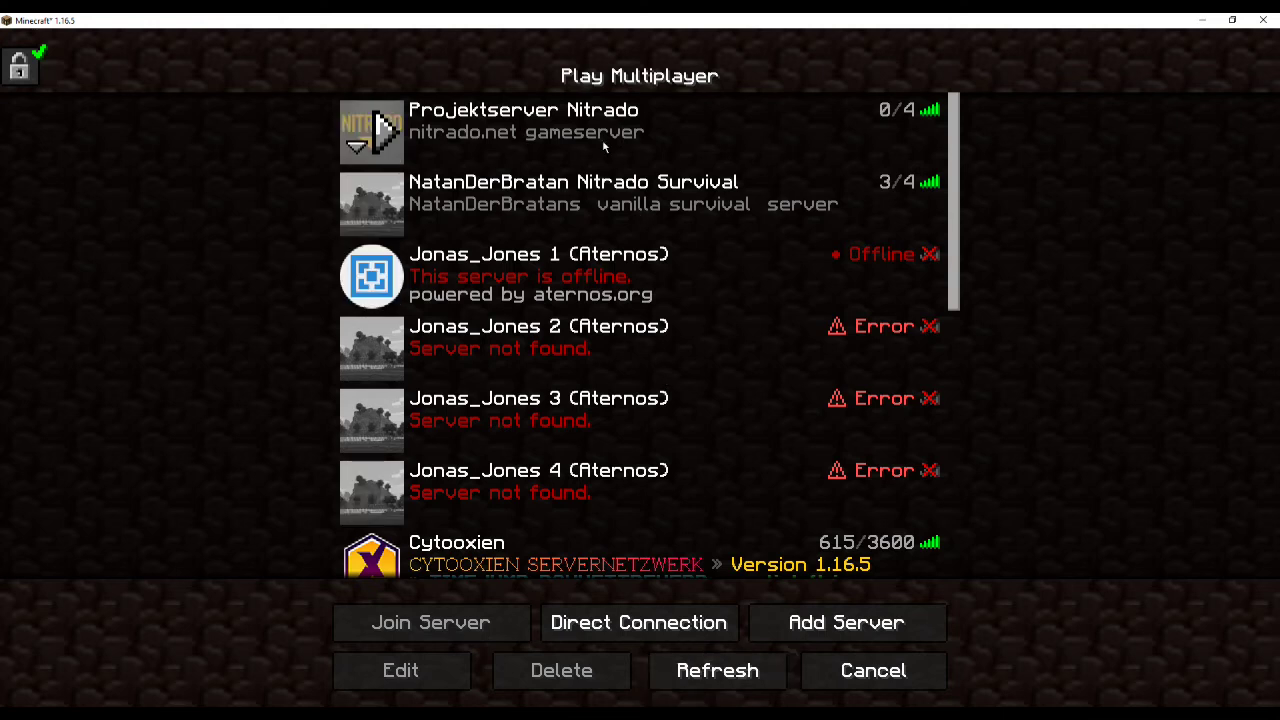
mouse_move(933, 115)
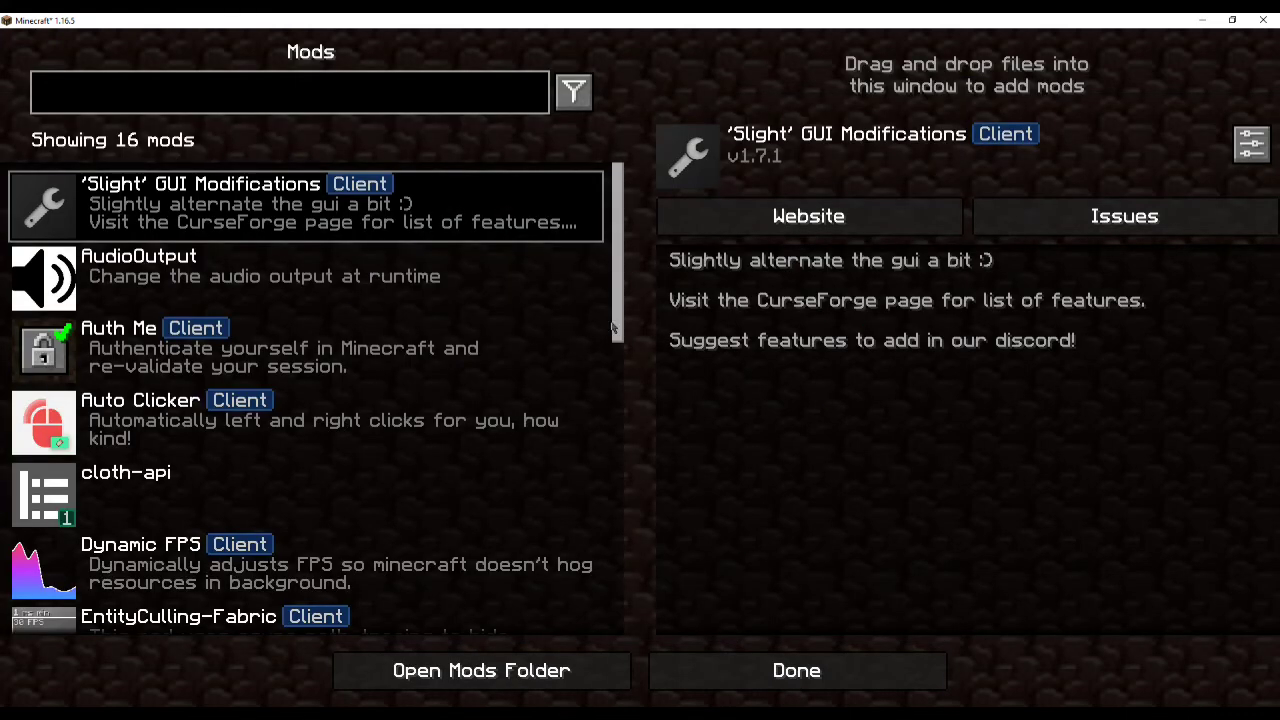
key("Escape")
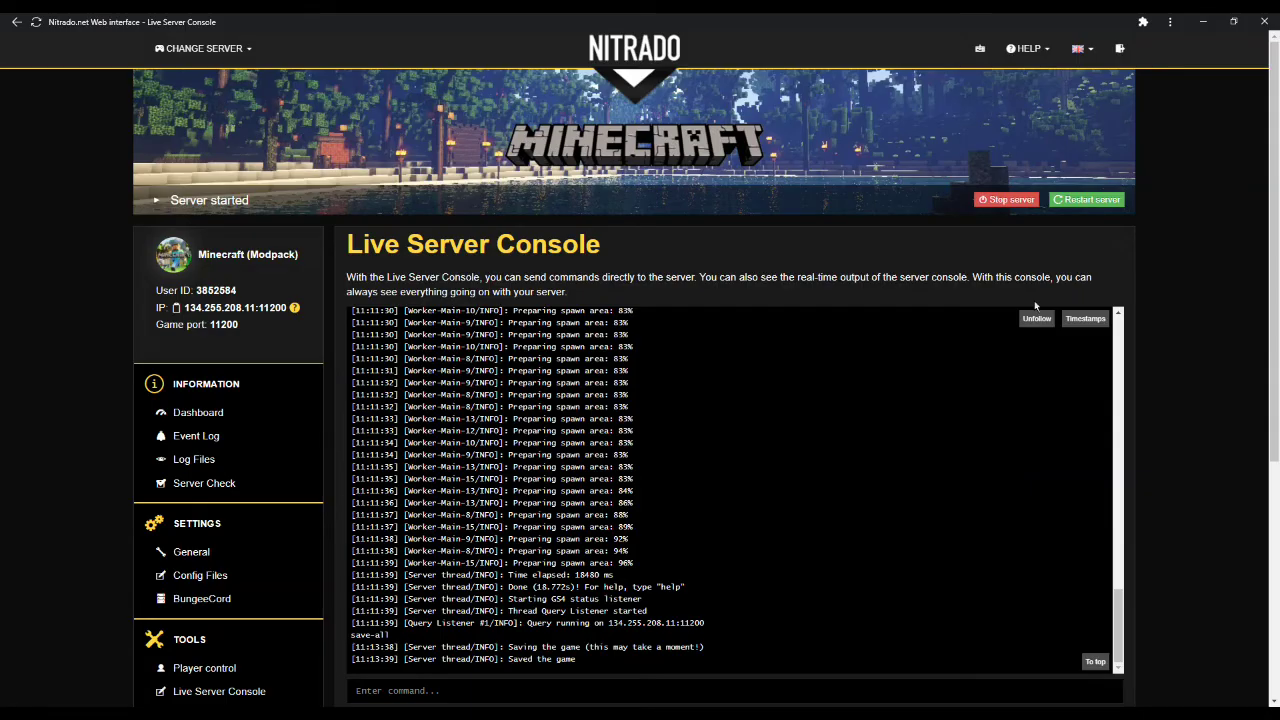
Step: Switch to the Nitrado web interface and stop the running Minecraft (Modpack) server
left_click(1006, 199)
left_click(822, 242)
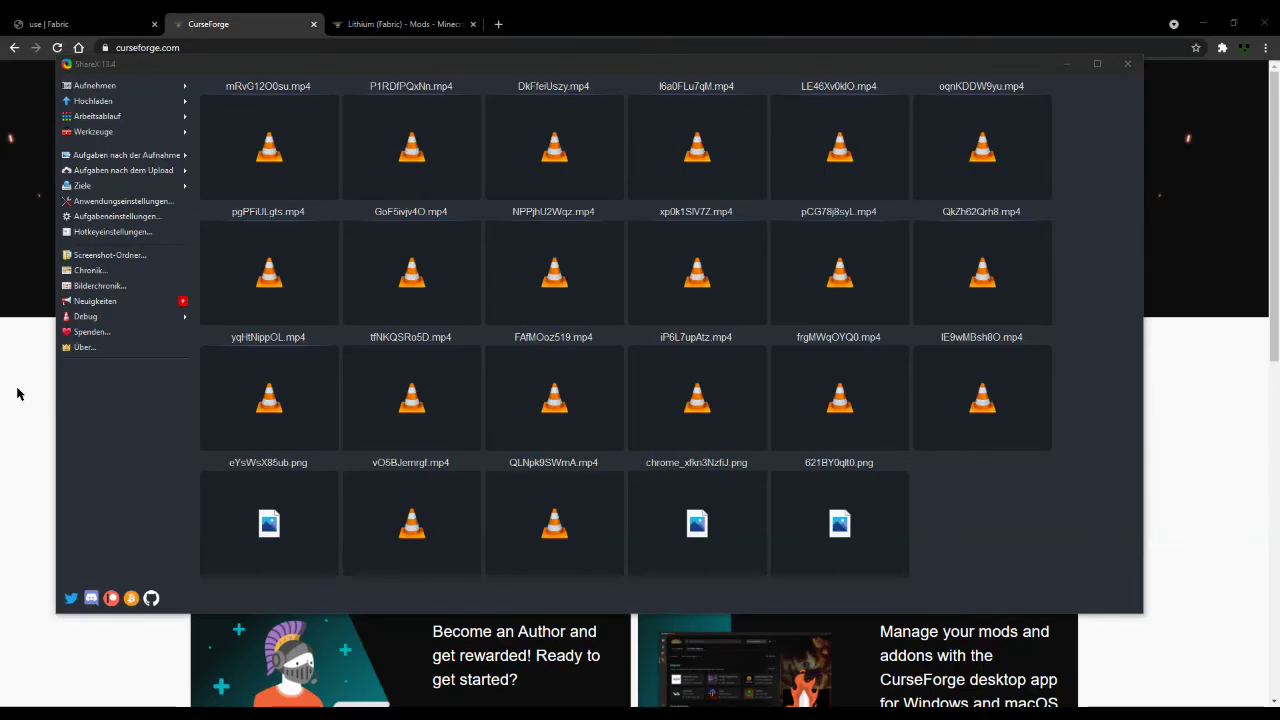
Step: Switch to CurseForge, open the Fabric category of the Minecraft mods and look through its listing for Fabric API
left_click(17, 394)
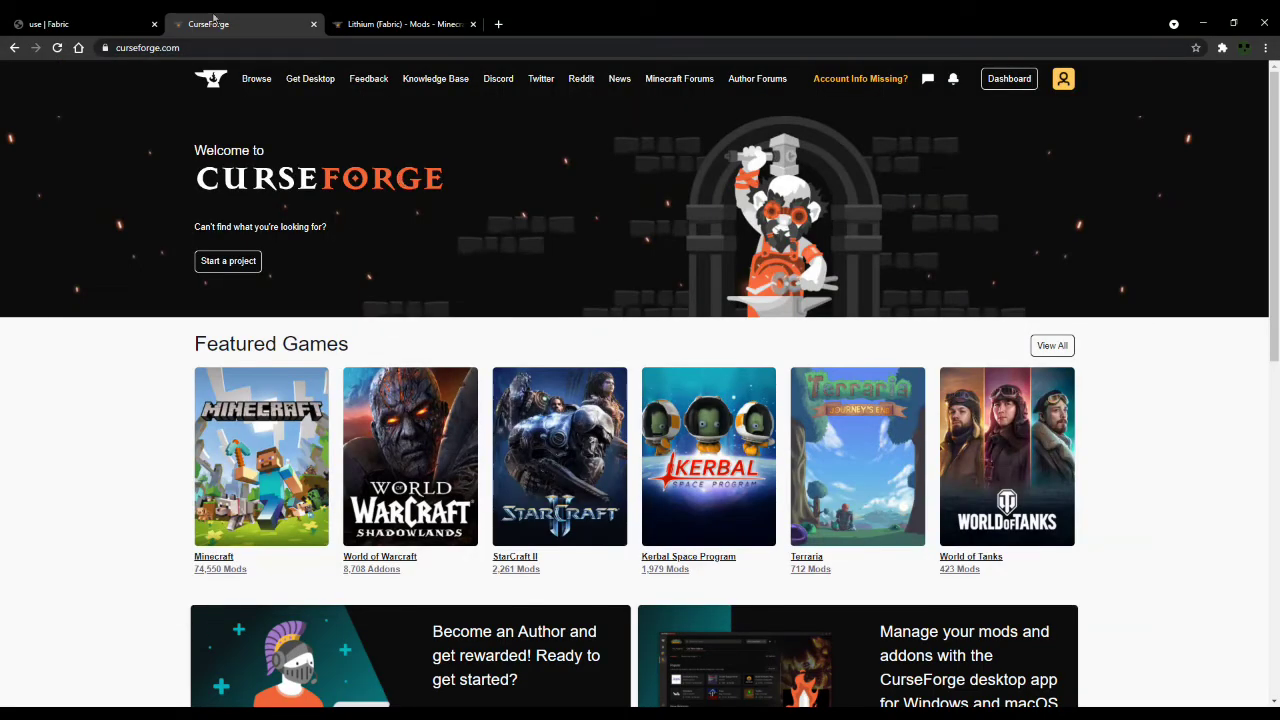
left_click(222, 566)
left_click(413, 294)
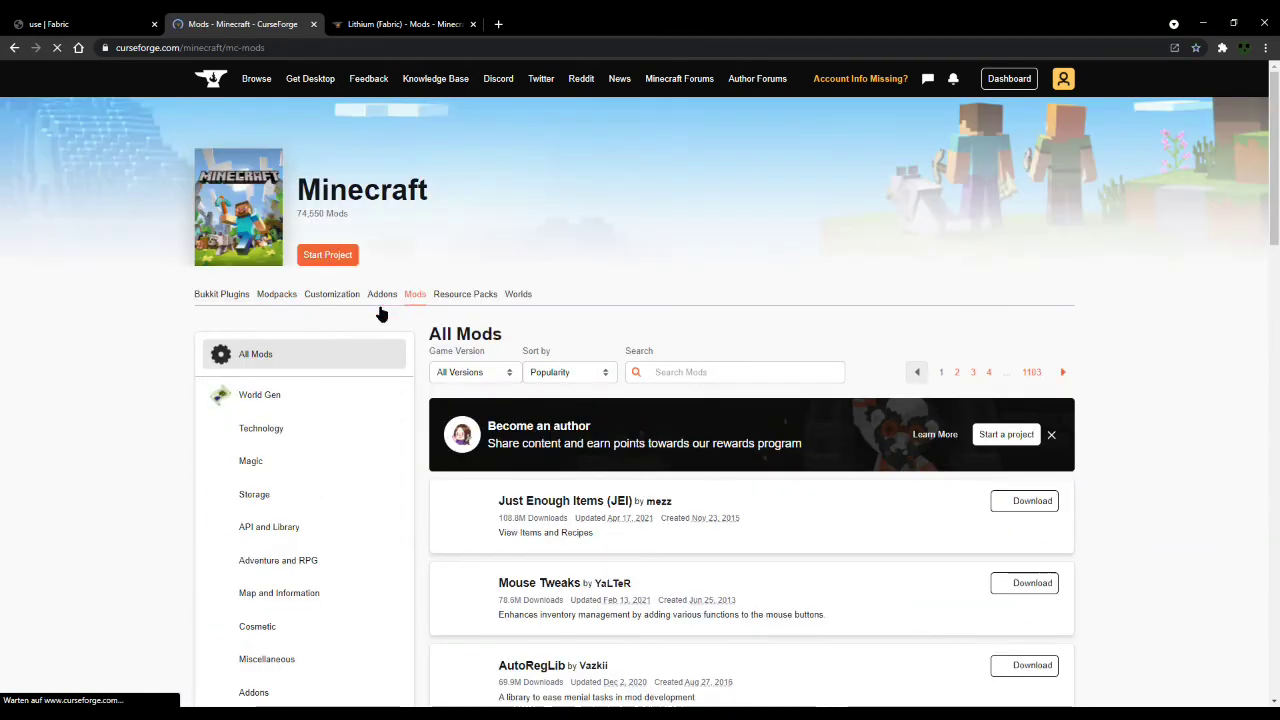
scroll(240, 410, "down", 3)
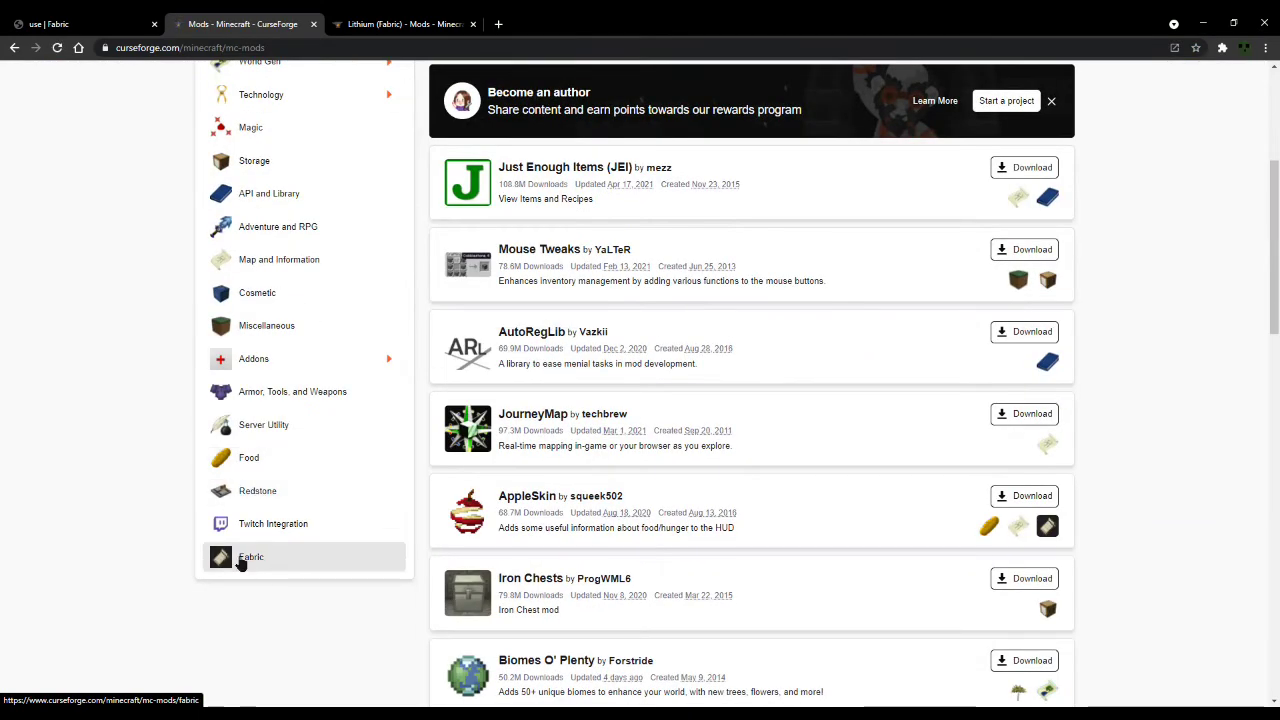
left_click(240, 562)
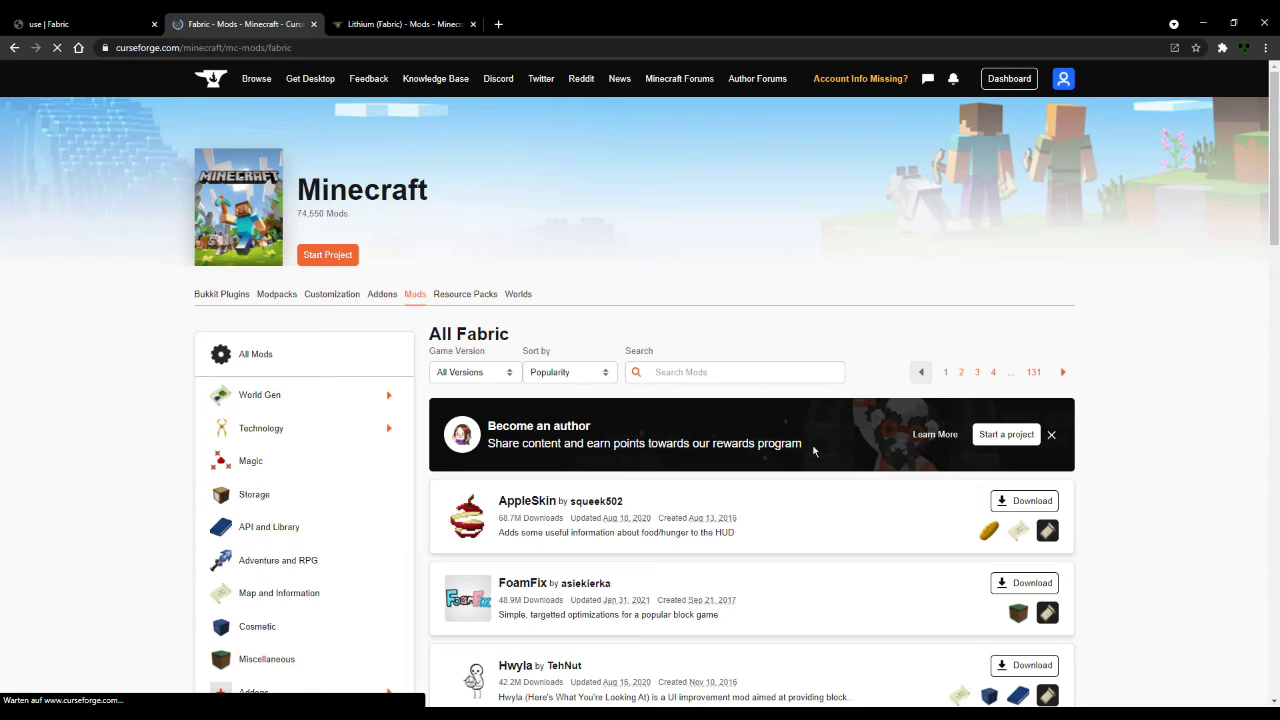
scroll(796, 400, "down", 2)
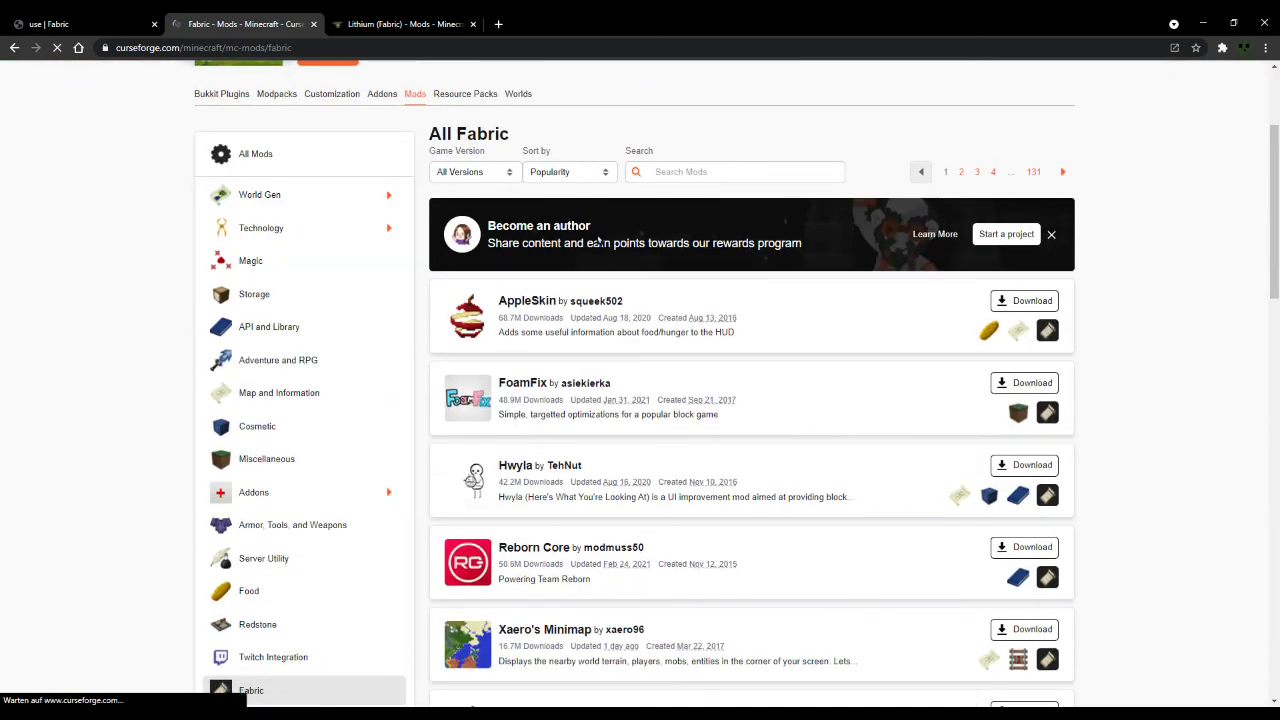
scroll(752, 517, "down", 5)
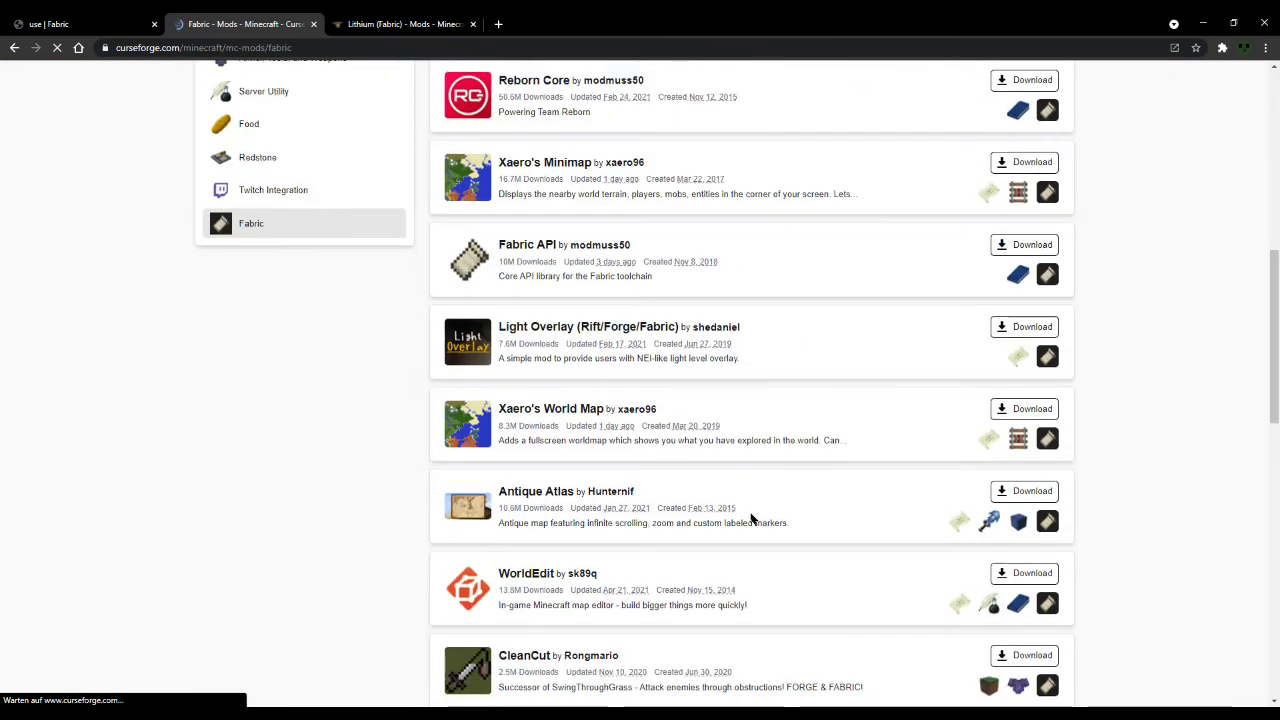
scroll(750, 517, "up", 5)
scroll(1129, 517, "down", 4)
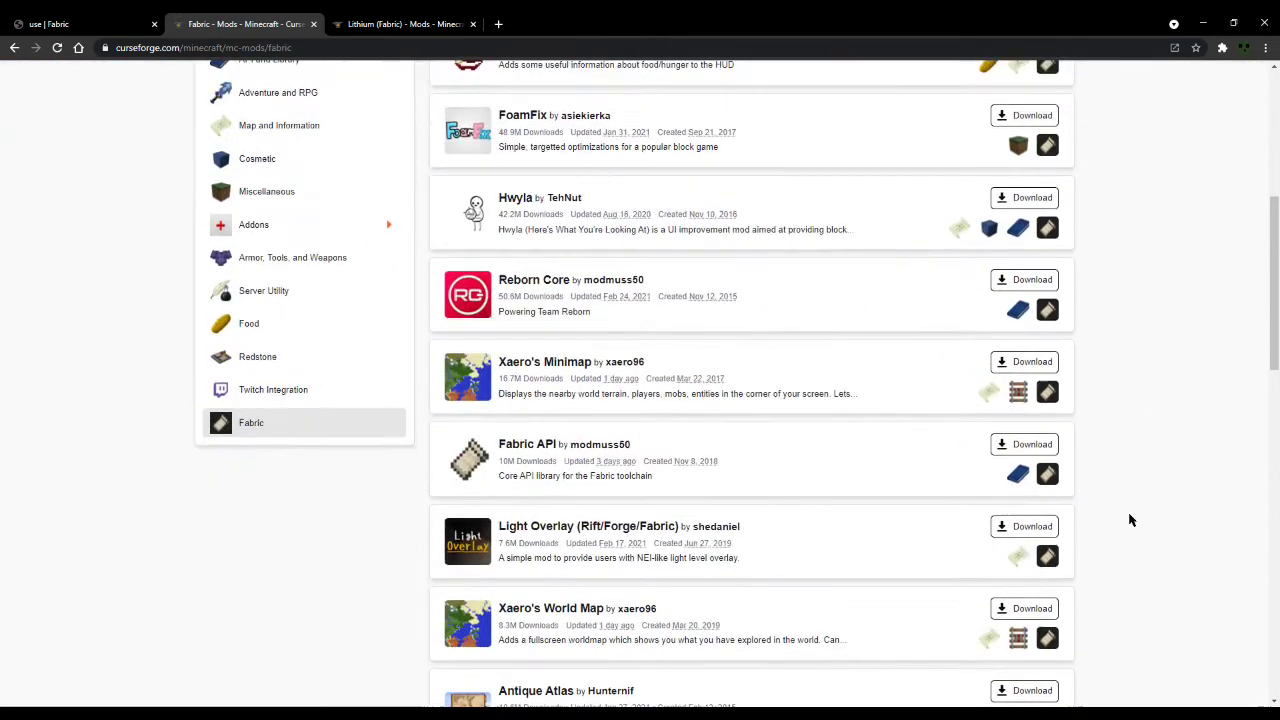
scroll(1129, 517, "down", 1)
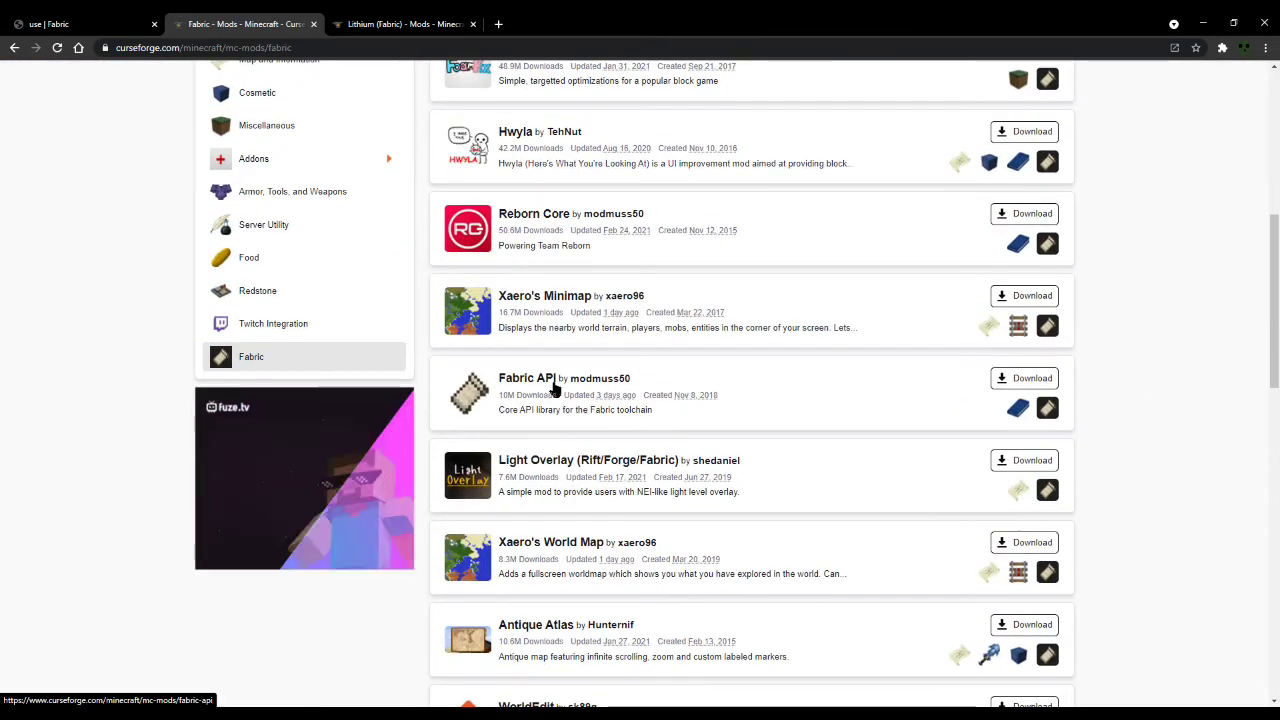
Step: Open the Lithium (Fabric) mod page and examine its recent files for Minecraft 1.16
key("ctrl+Tab")
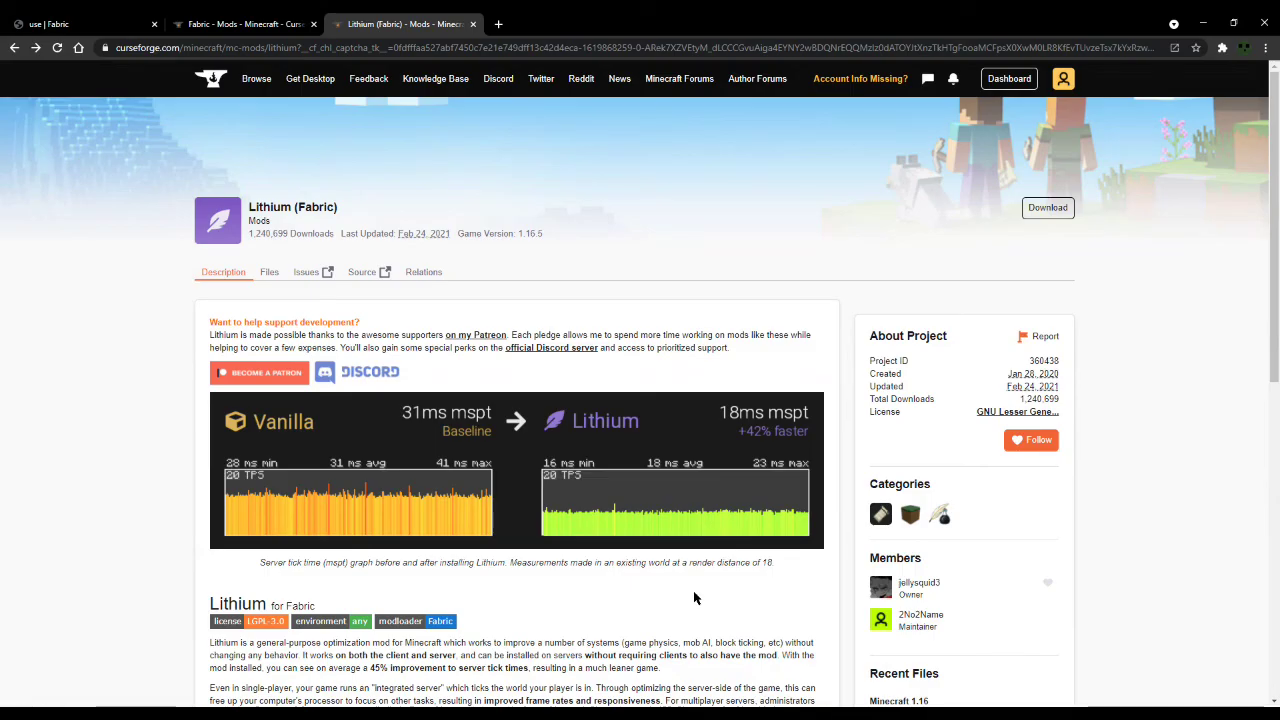
scroll(730, 580, "down", 5)
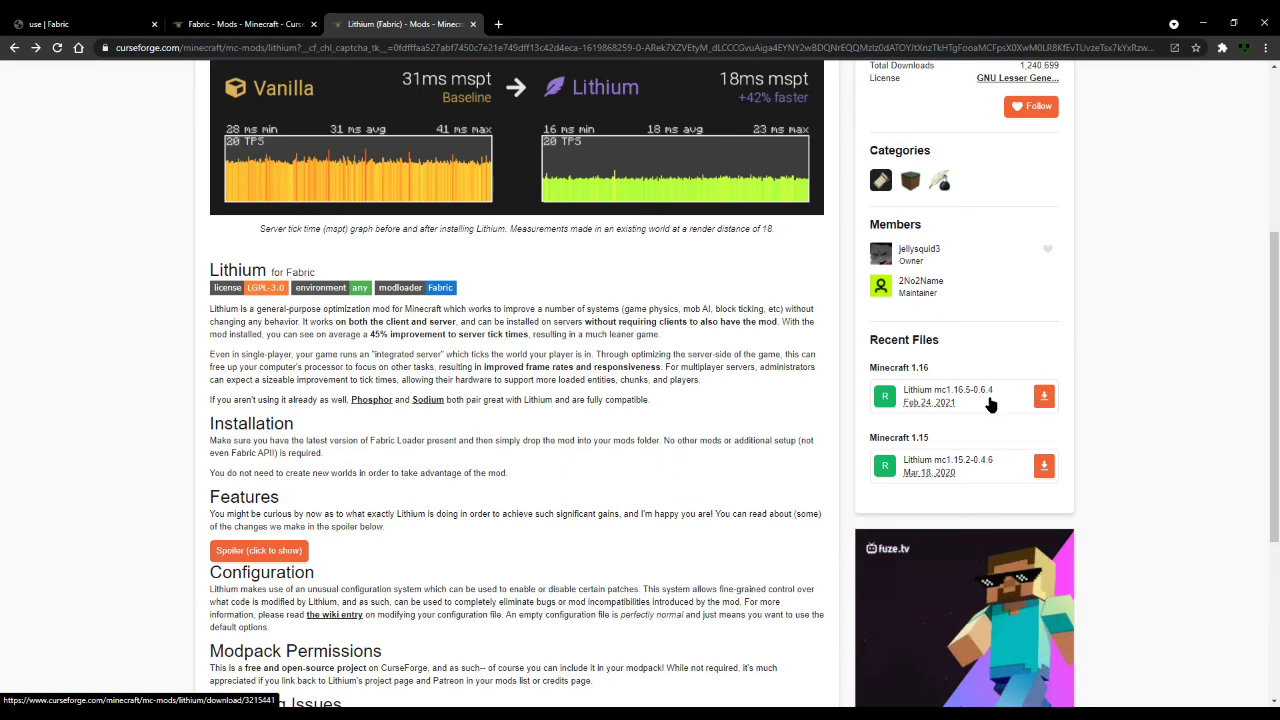
left_click_drag(932, 367, 908, 364)
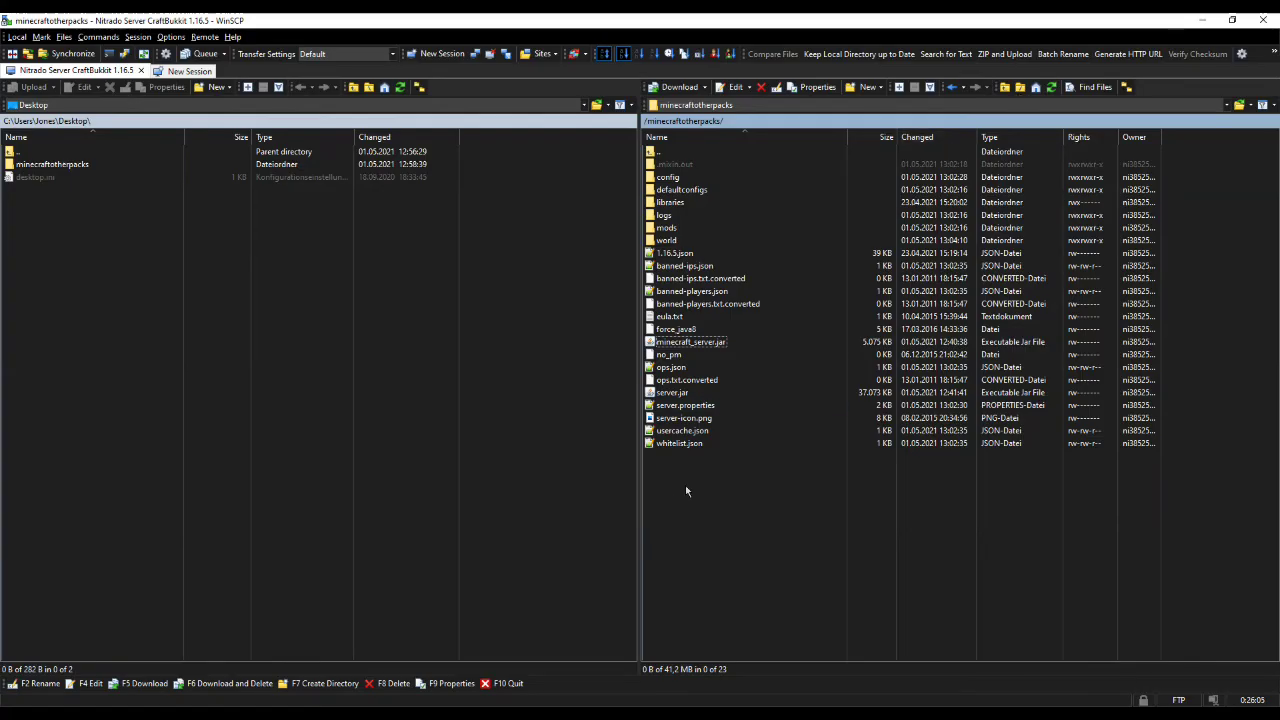
Step: Switch to WinSCP and copy lithium-fabric-mc1.16.5-0.6.4.jar from the local Downloads folder into the remote minecraftotherpacks/mods folder
double_click(666, 228)
left_click(190, 385)
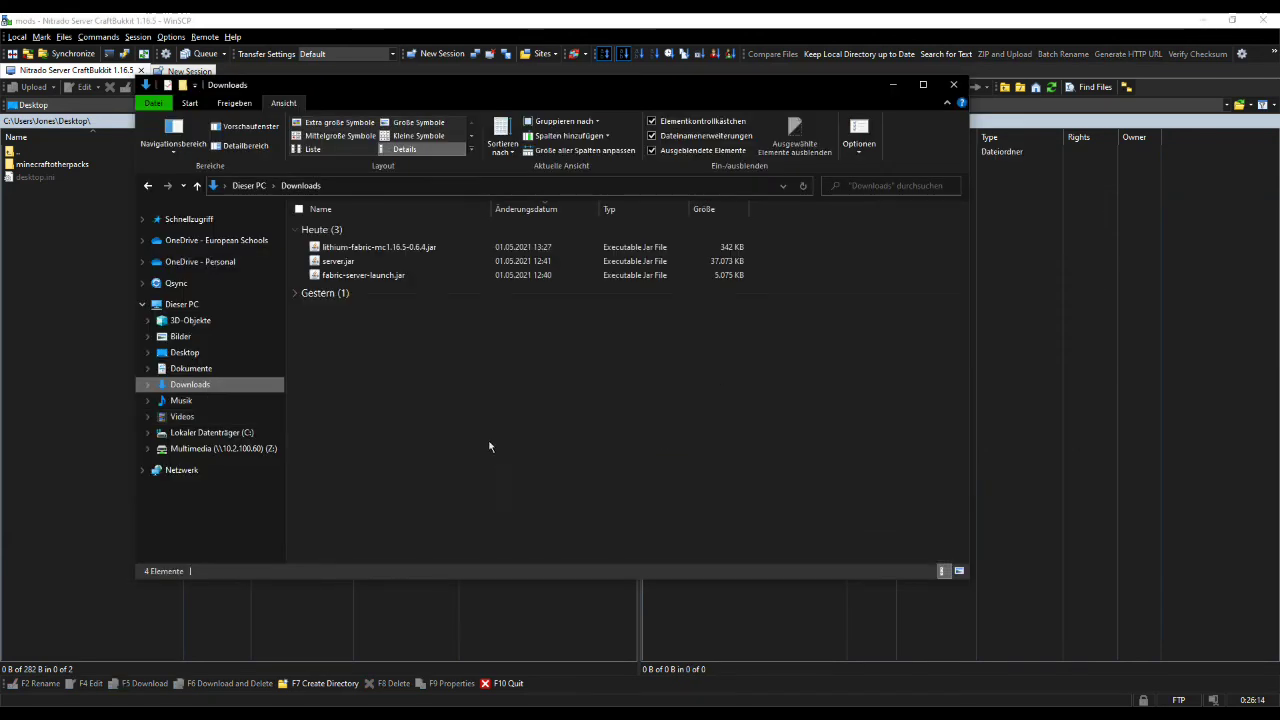
left_click(410, 248)
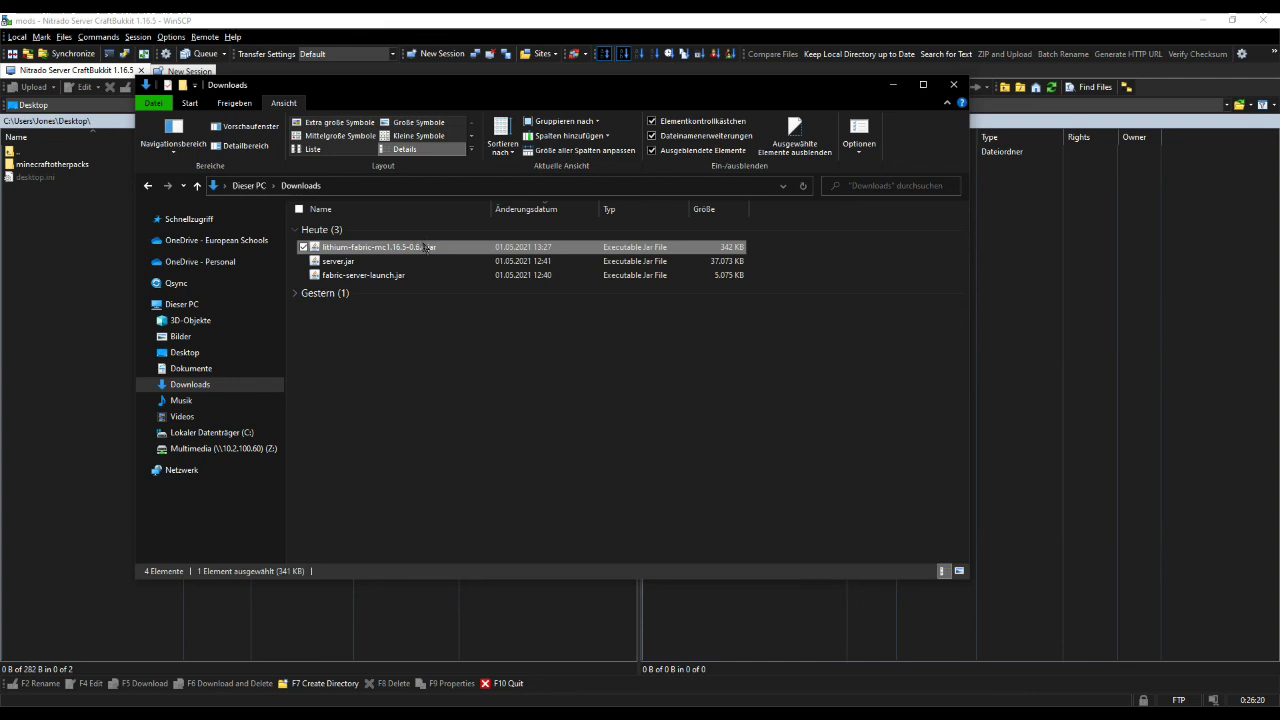
left_click_drag(425, 247, 1123, 330)
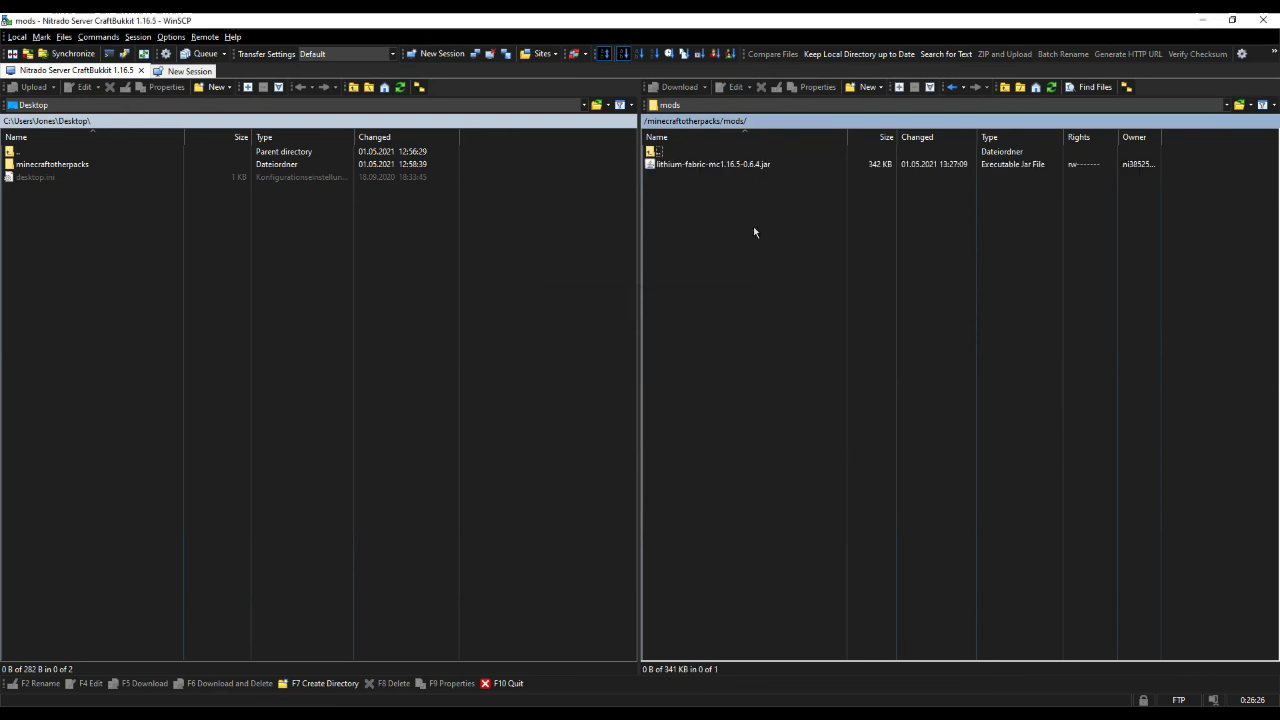
Step: Switch to the Nitrado web interface and start the Minecraft (Modpack) server with the Lithium mod in place
key("alt+Tab")
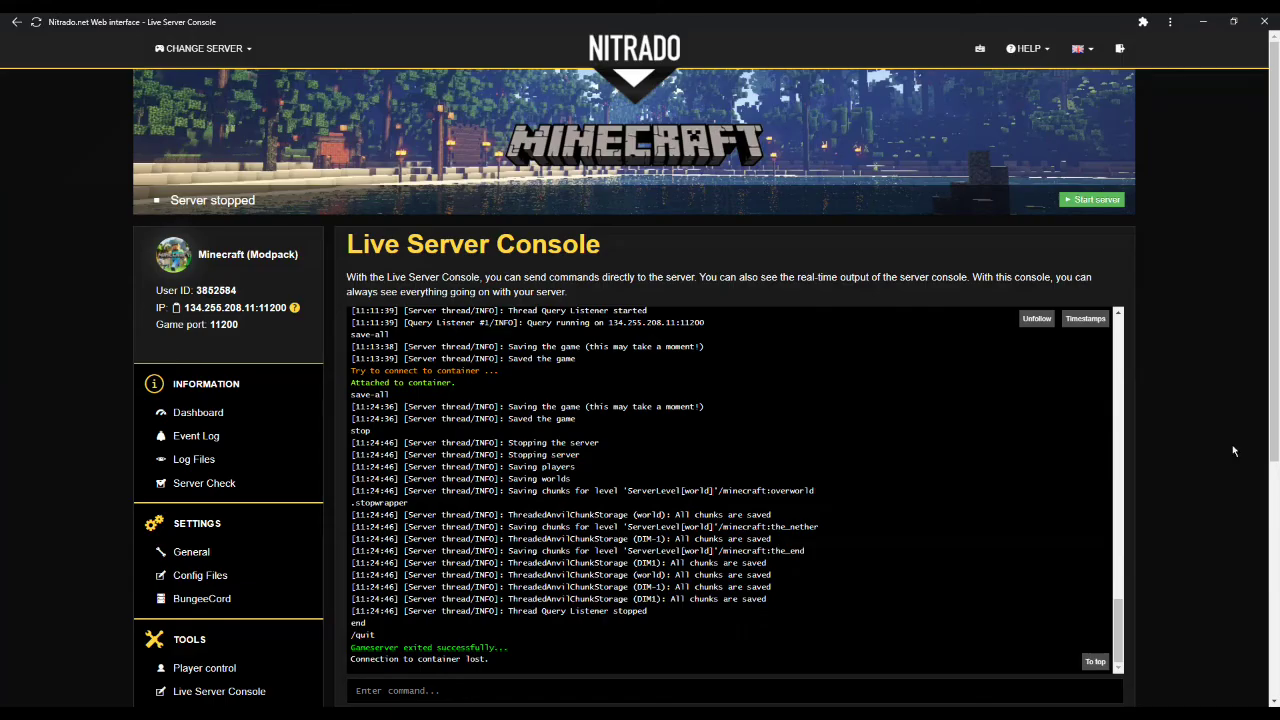
left_click(1096, 200)
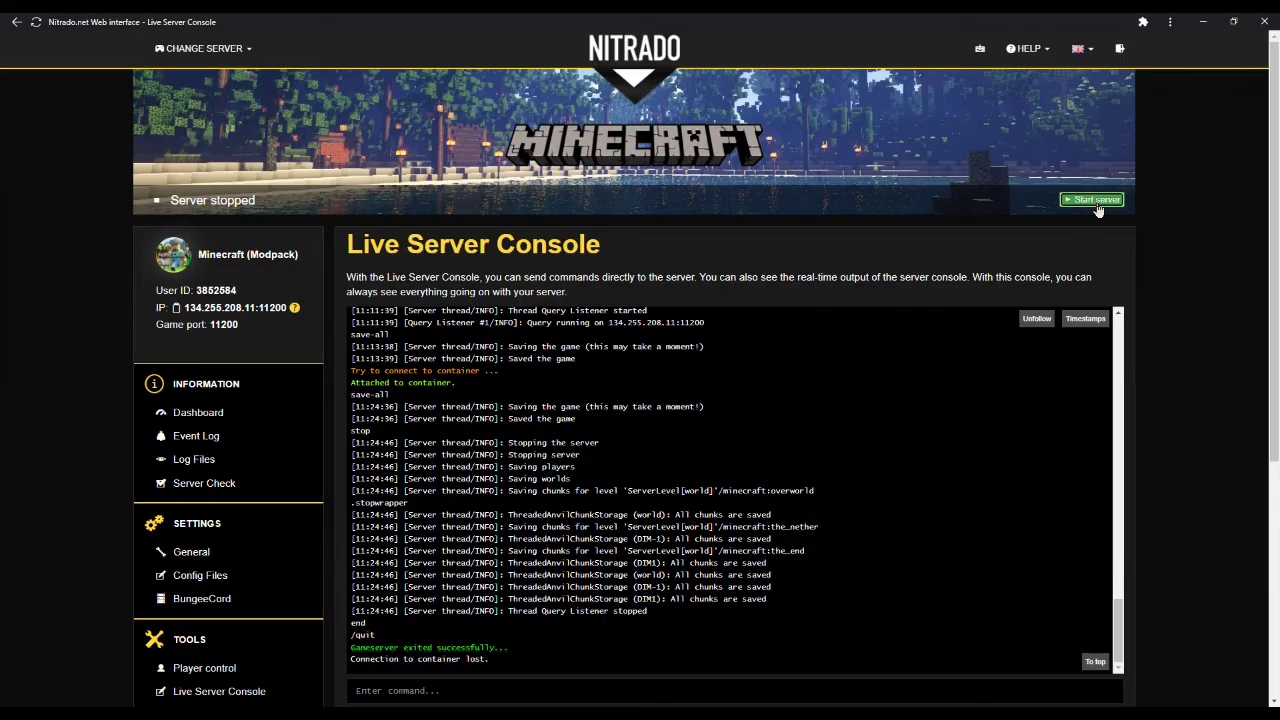
left_click(803, 185)
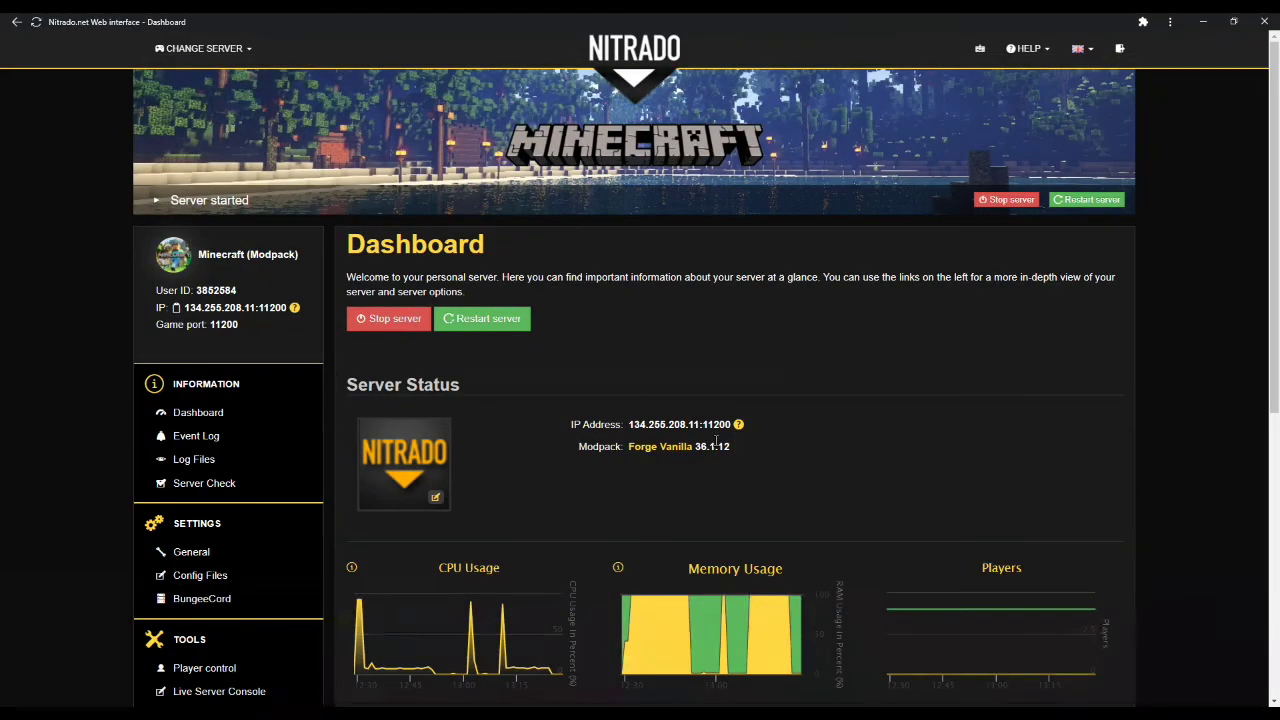